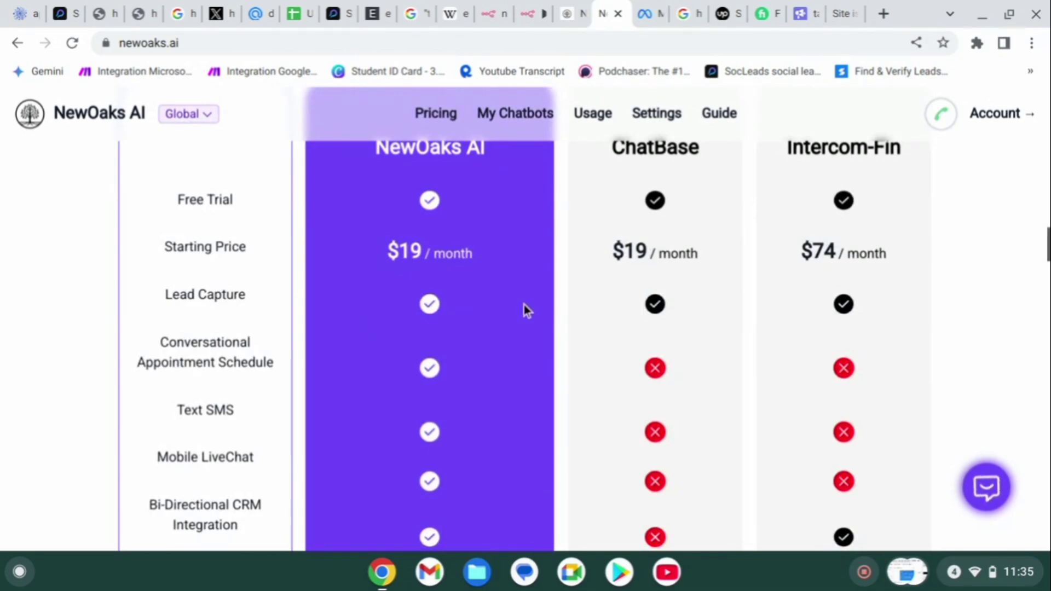
Step: Switch to the other NewOaks AI tab and show the list of existing chatbots
scroll(505, 336, "down", 2)
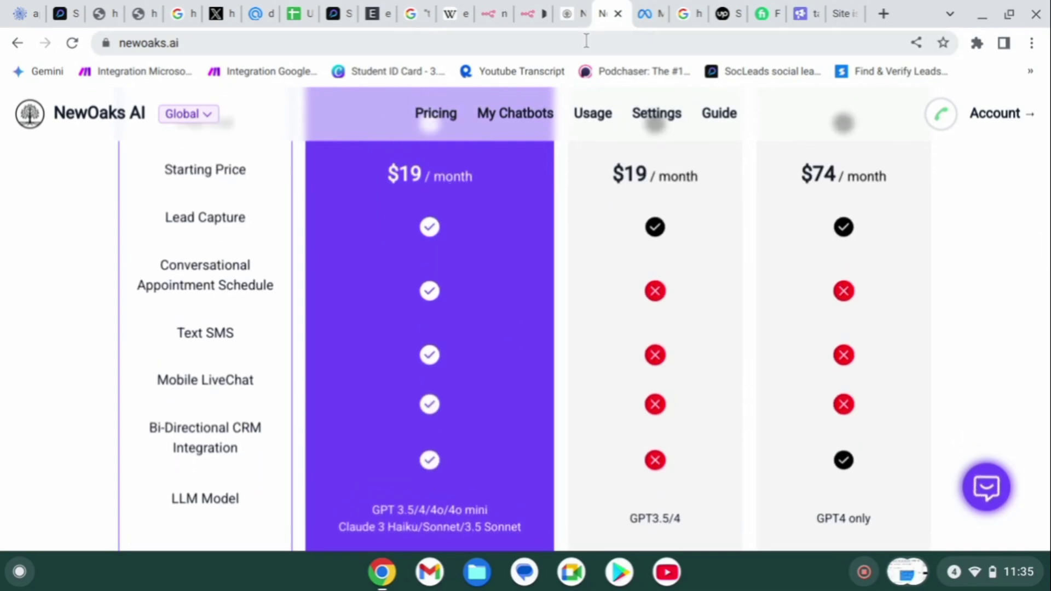
left_click(569, 8)
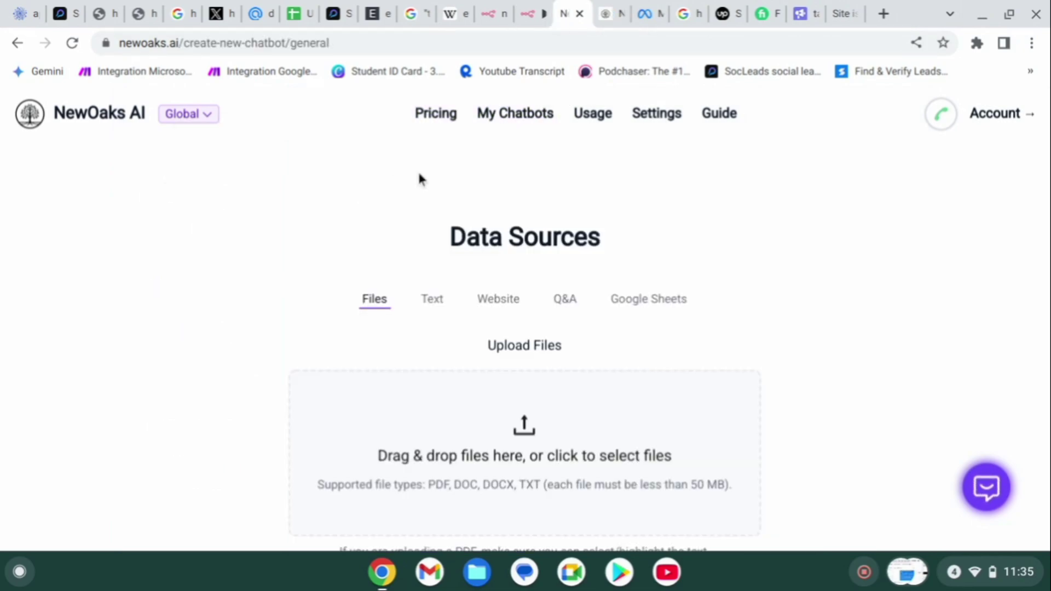
left_click(511, 118)
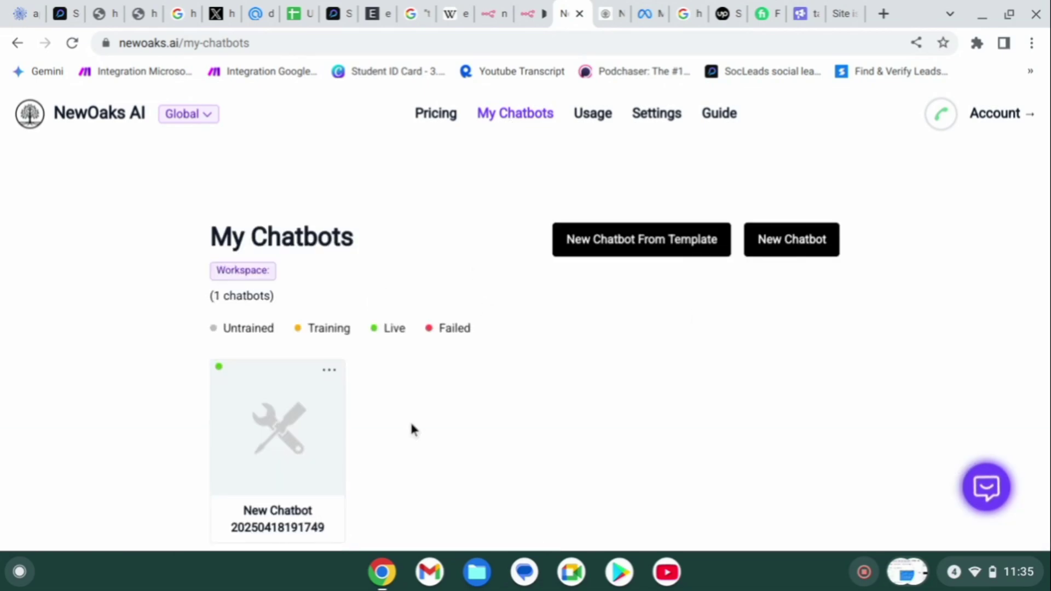
Step: Browse the templates offered for creating a chatbot from a template, then return to the chatbot list
left_click(625, 245)
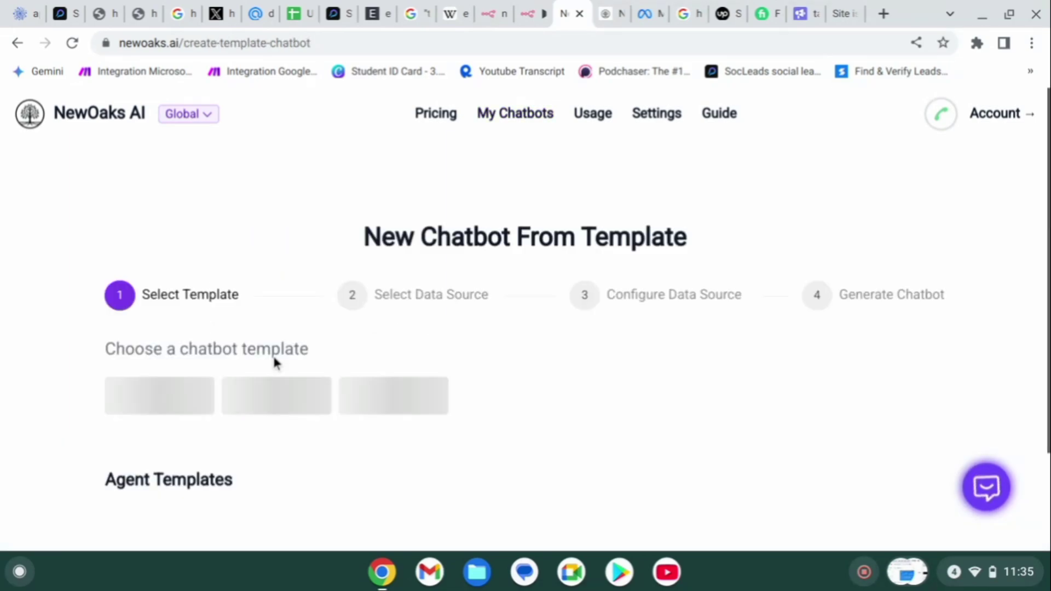
scroll(276, 363, "down", 3)
scroll(275, 363, "down", 2)
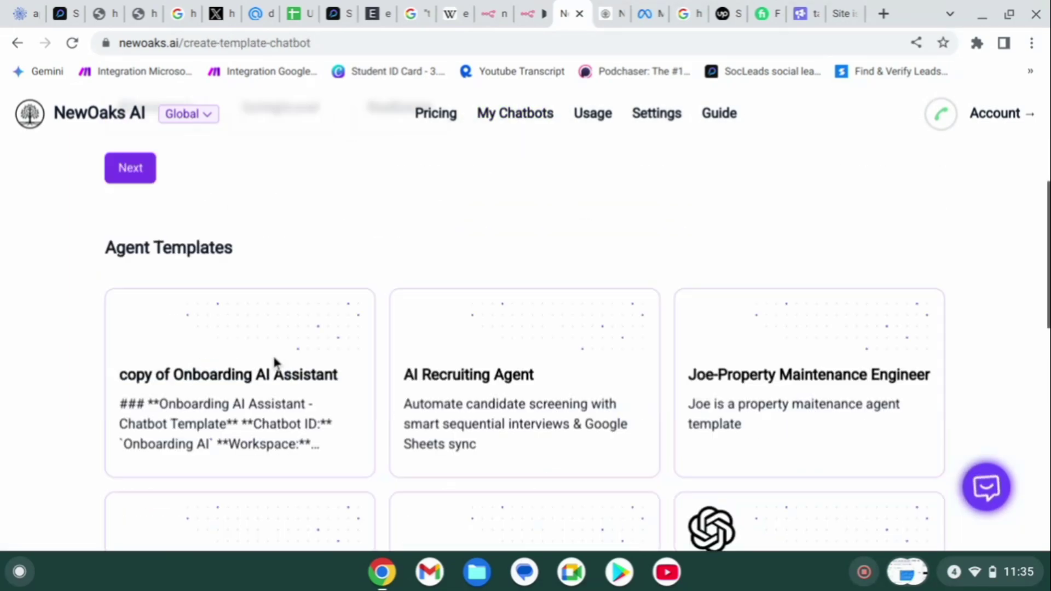
scroll(275, 361, "down", 8)
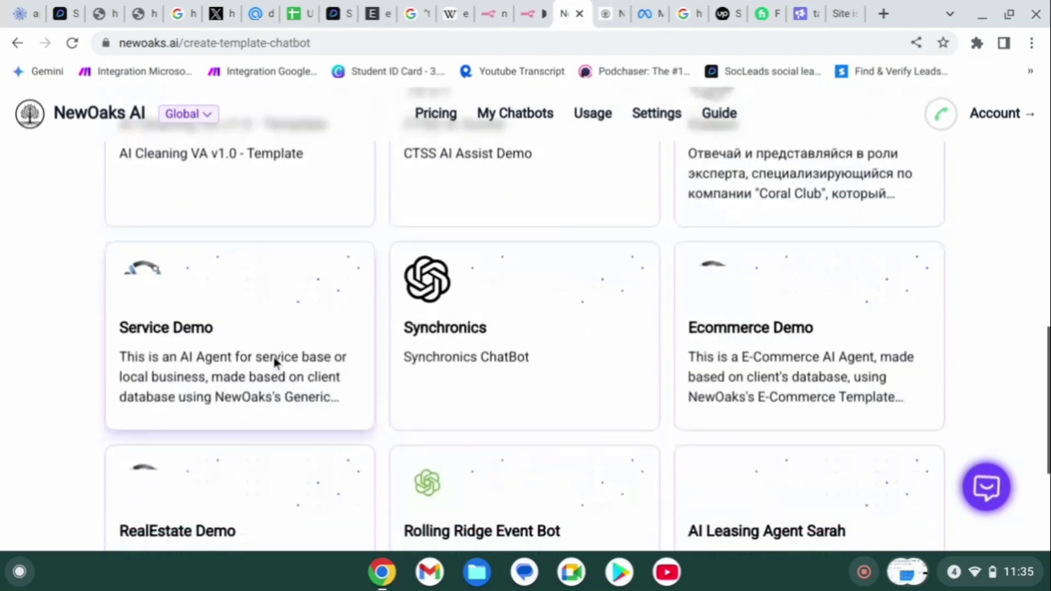
scroll(275, 361, "down", 4)
scroll(275, 363, "up", 8)
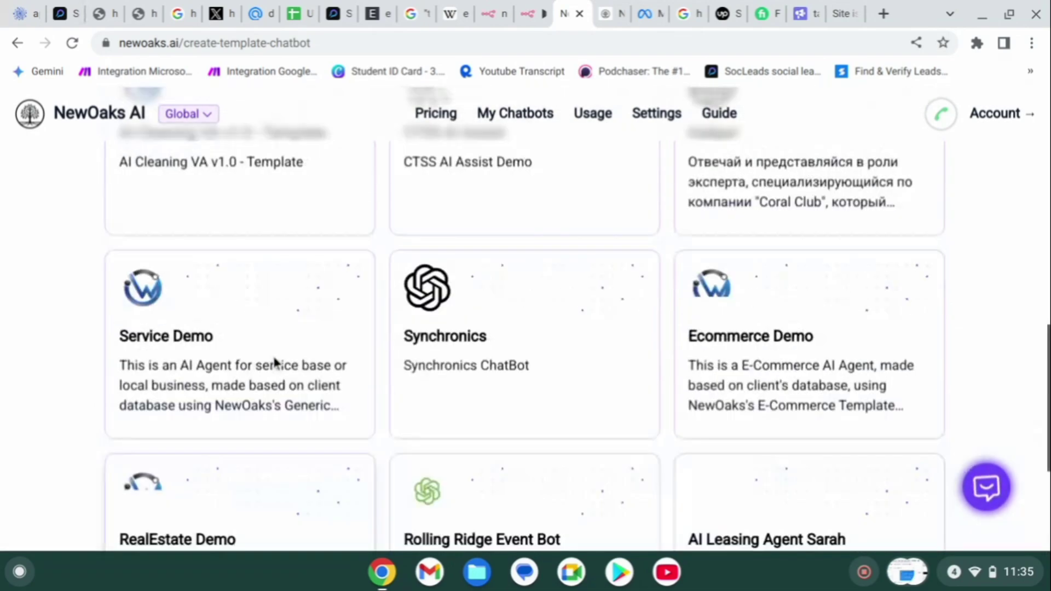
scroll(433, 316, "up", 10)
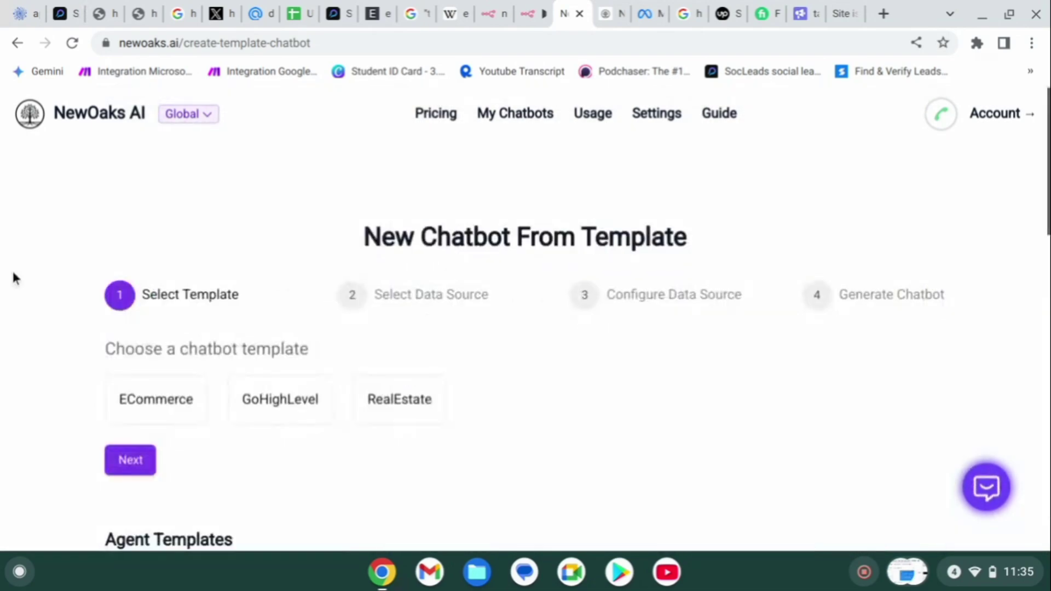
left_click(15, 47)
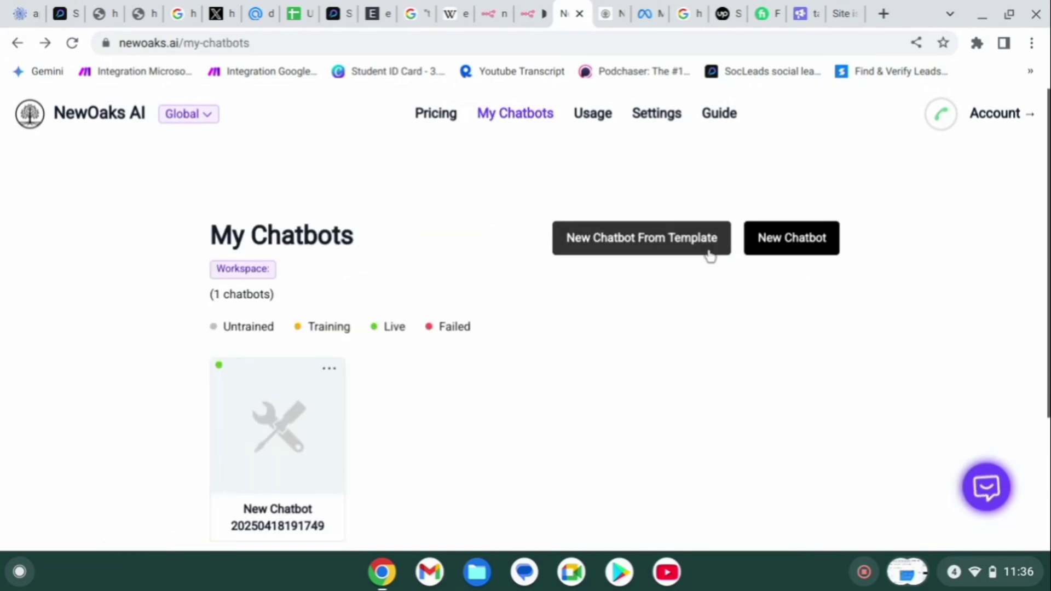
Step: Start a new chatbot without a template and look over its file upload data source options
left_click(786, 237)
scroll(571, 231, "down", 8)
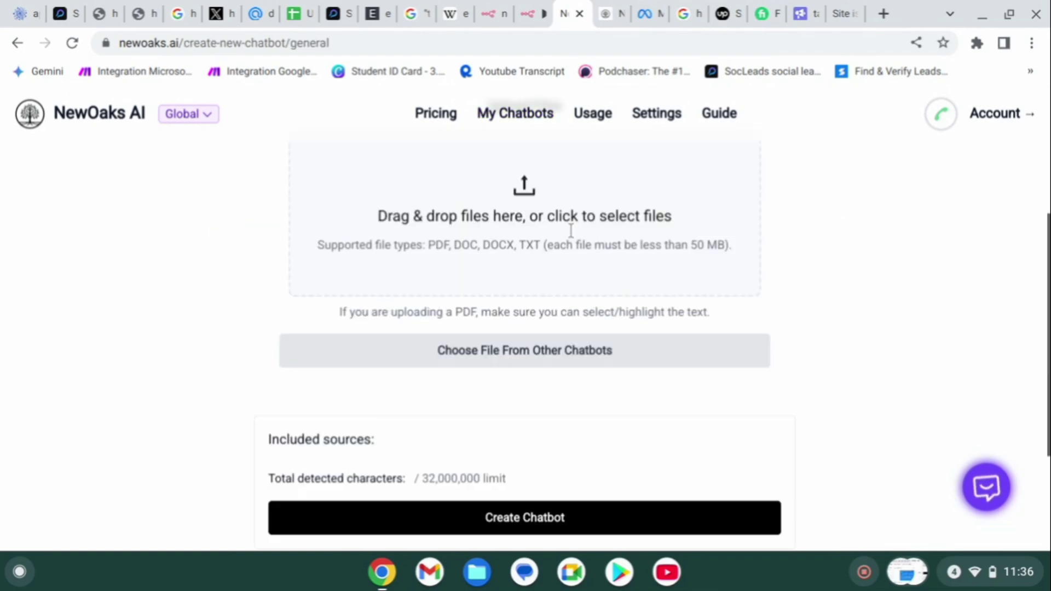
scroll(571, 231, "up", 10)
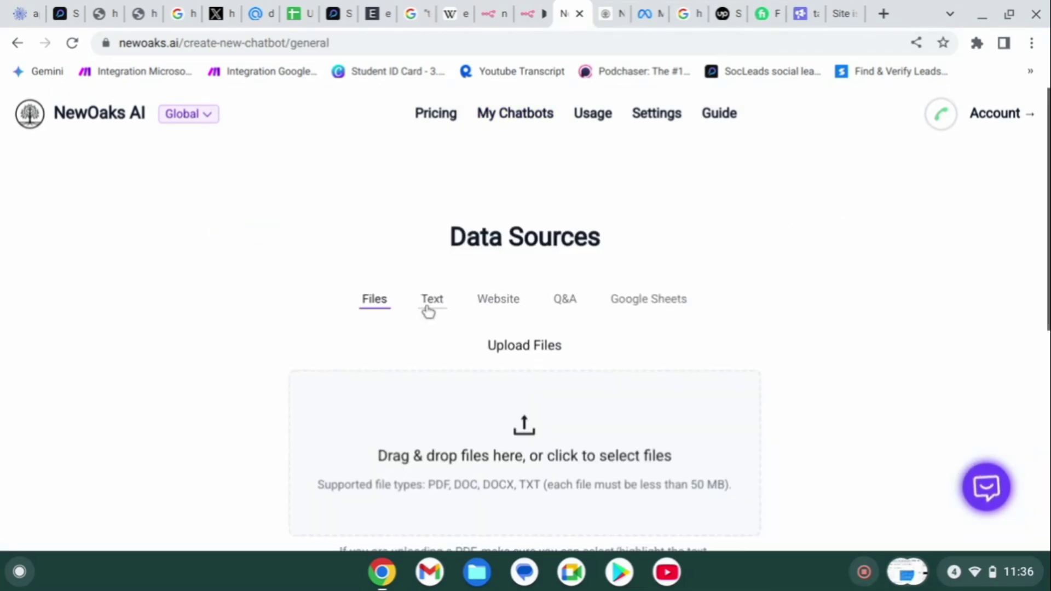
scroll(466, 304, "down", 1)
scroll(466, 304, "down", 3)
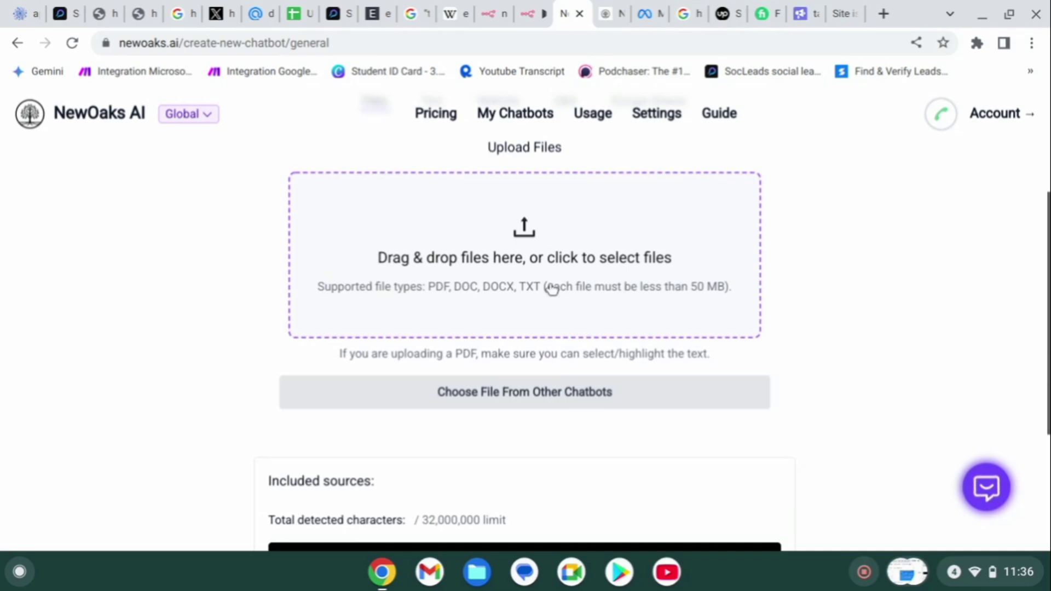
scroll(552, 289, "down", 3)
scroll(552, 289, "up", 7)
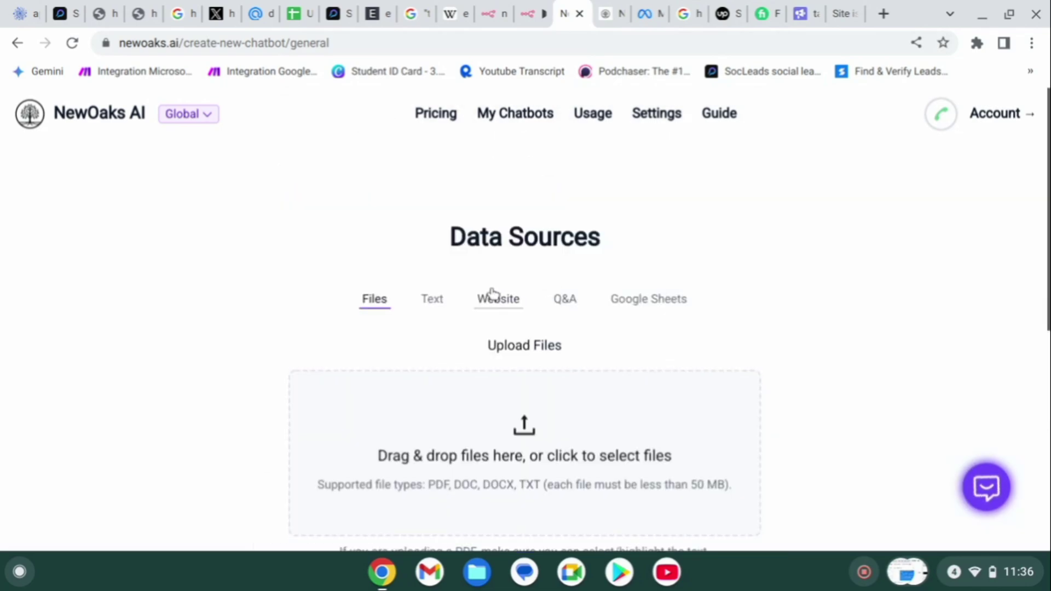
Step: Examine the plain text data source option for the new chatbot
left_click(443, 299)
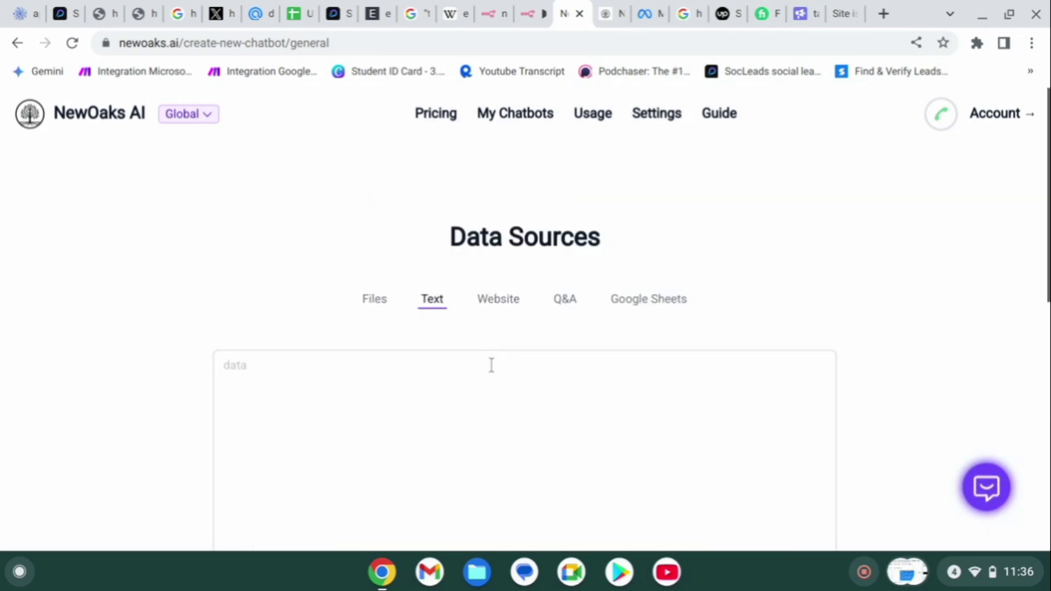
scroll(481, 376, "down", 3)
scroll(481, 376, "up", 3)
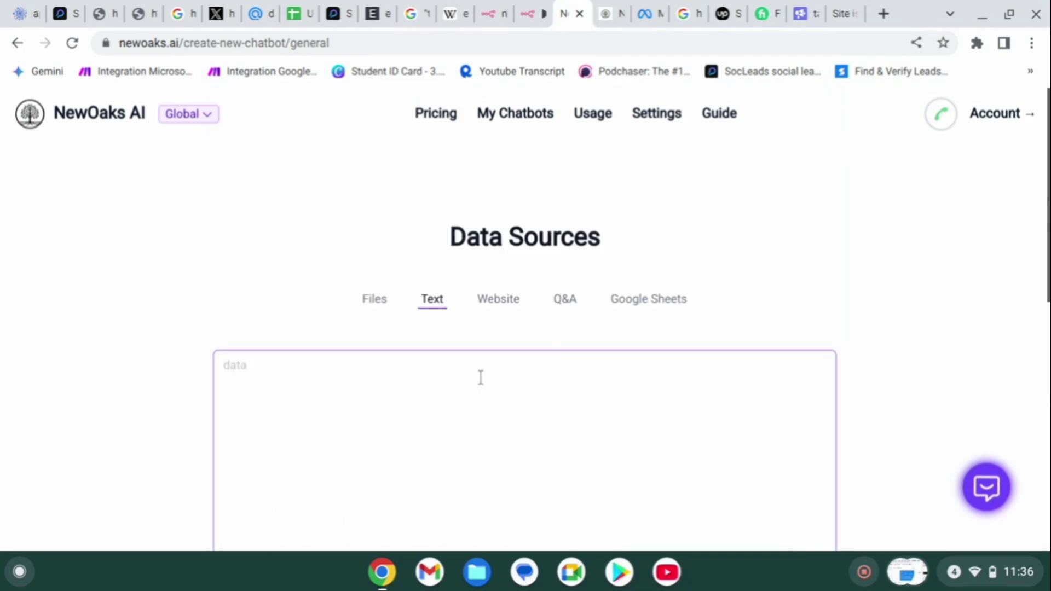
left_click(496, 302)
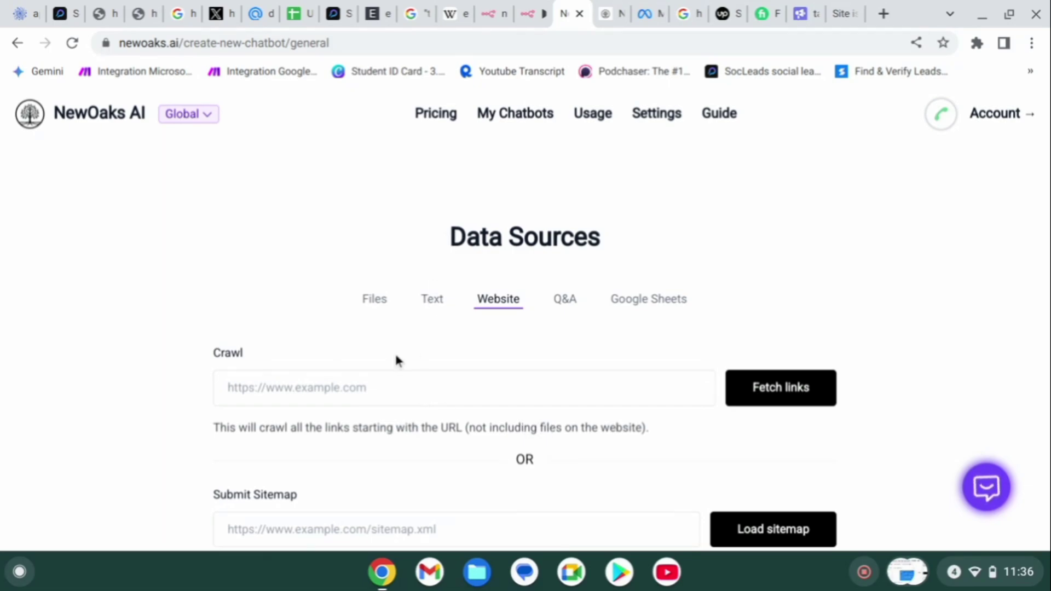
left_click(179, 42)
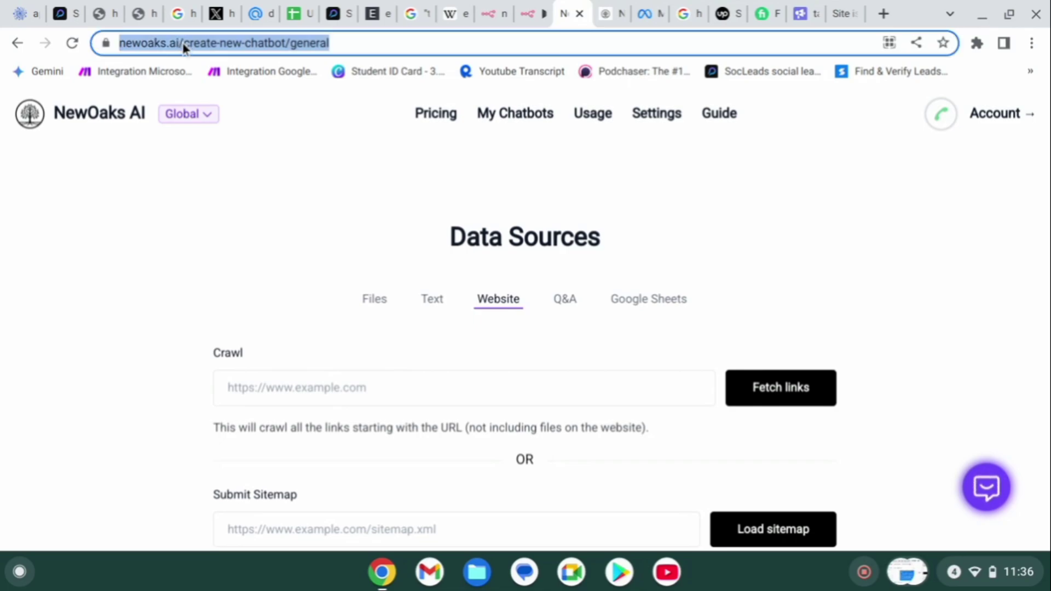
left_click(182, 43)
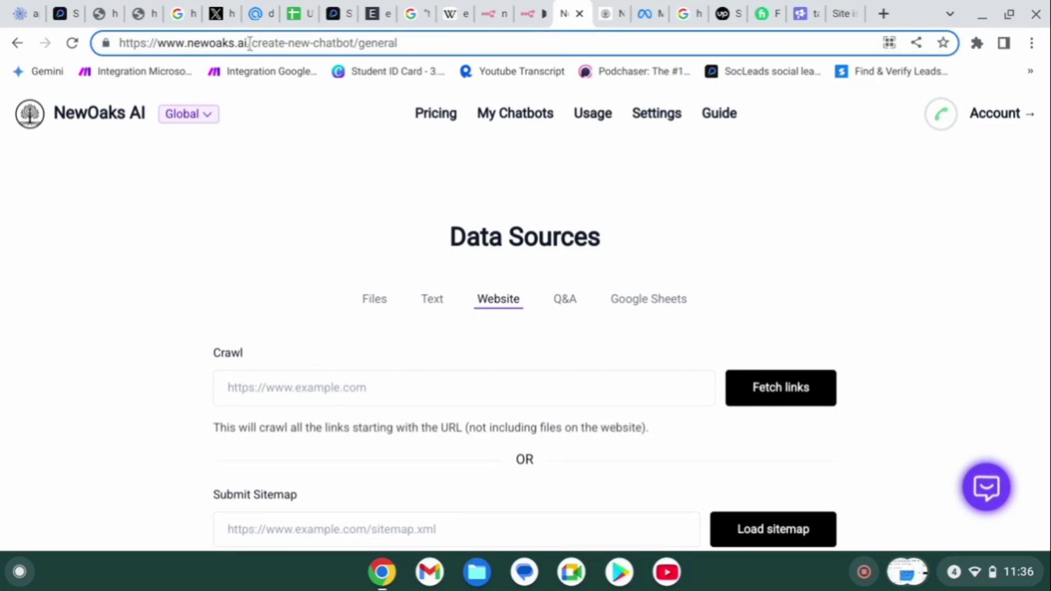
left_click_drag(246, 43, 87, 43)
key("ctrl+c")
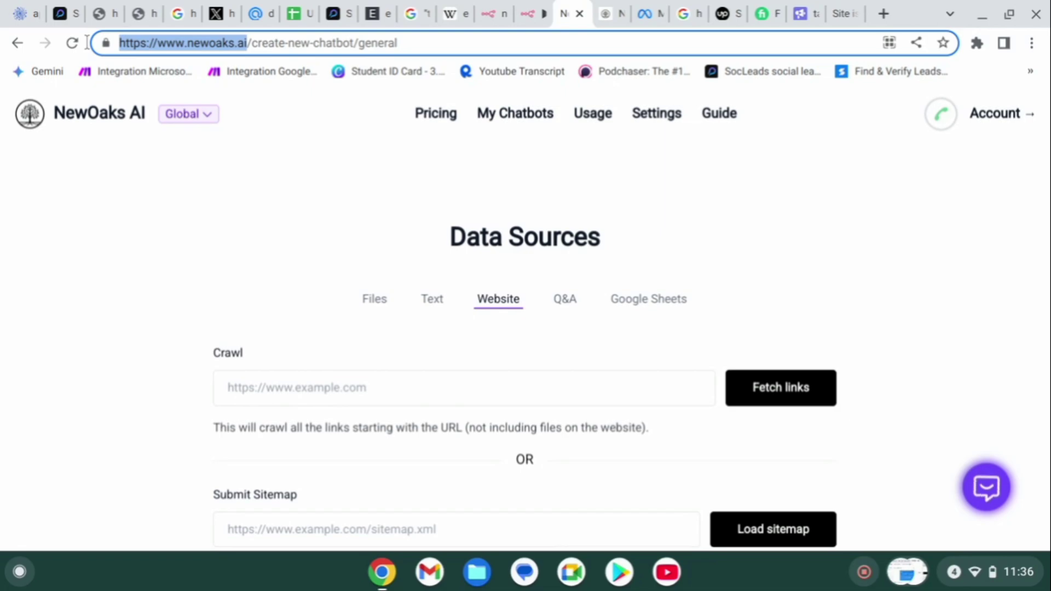
left_click(237, 383)
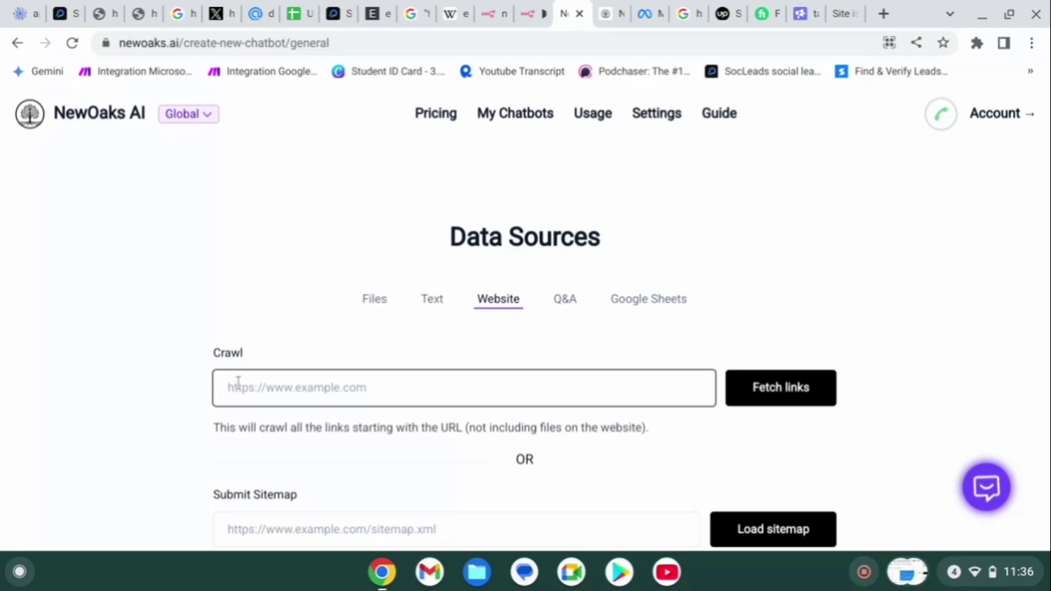
key("ctrl+v")
scroll(238, 383, "down", 3)
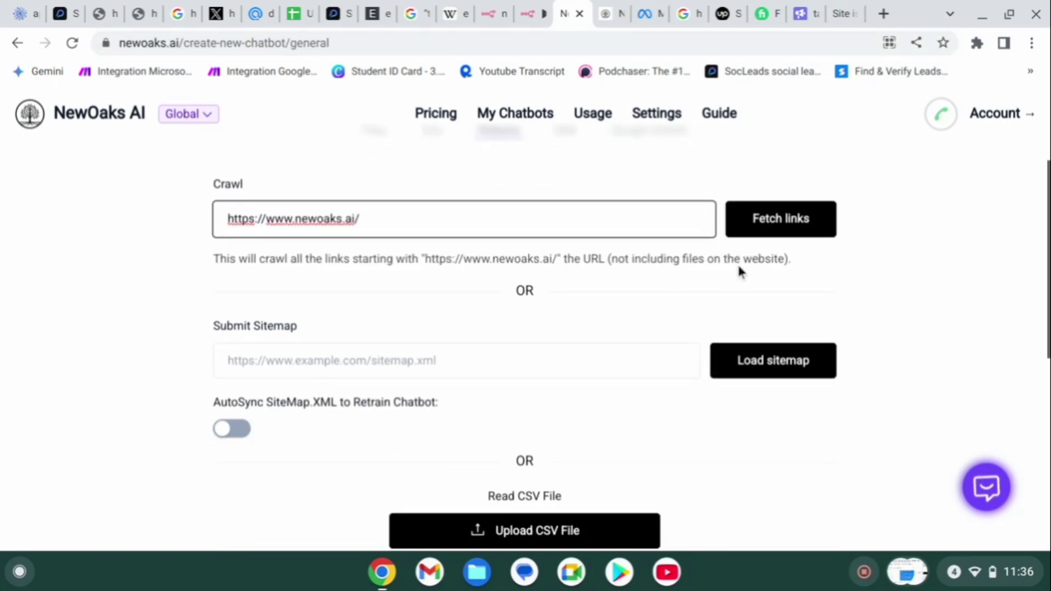
left_click(766, 228)
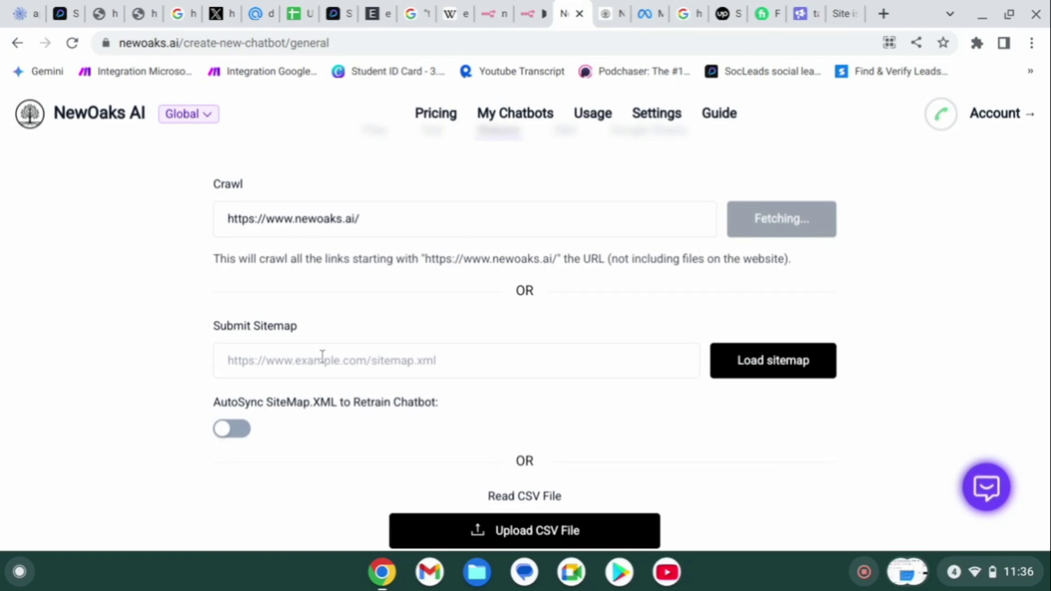
Step: Review the sitemap and CSV options, the fetched website links and the included sources summary
scroll(323, 357, "down", 5)
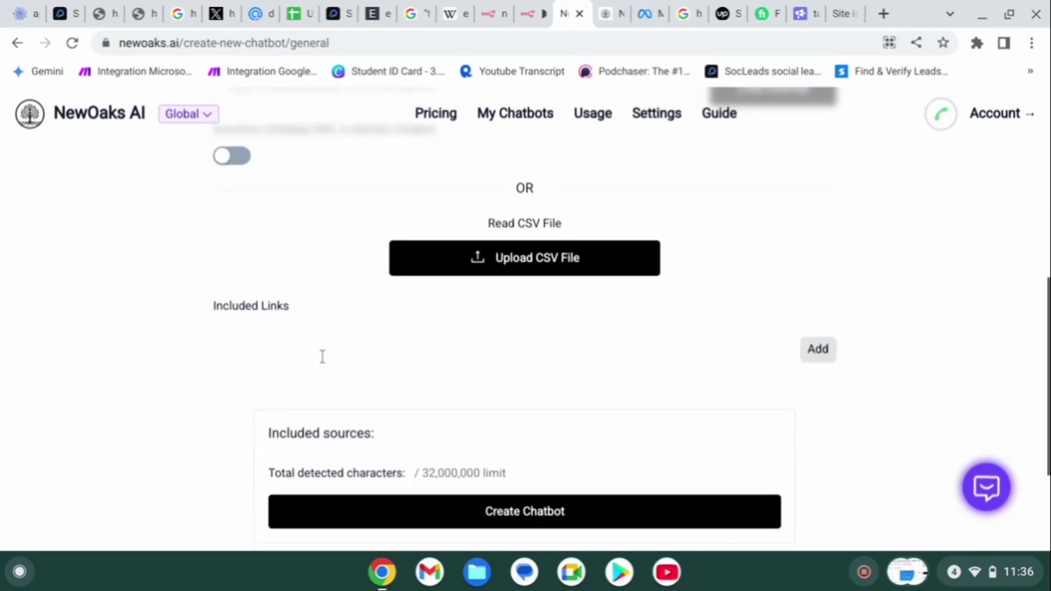
scroll(323, 357, "up", 8)
scroll(214, 466, "down", 2)
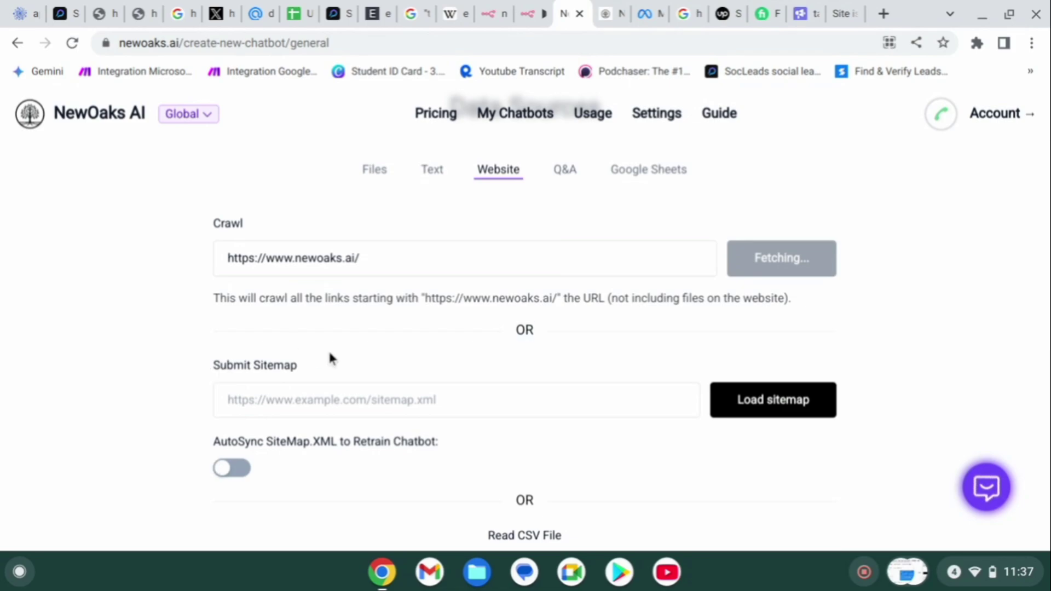
left_click_drag(327, 350, 428, 477)
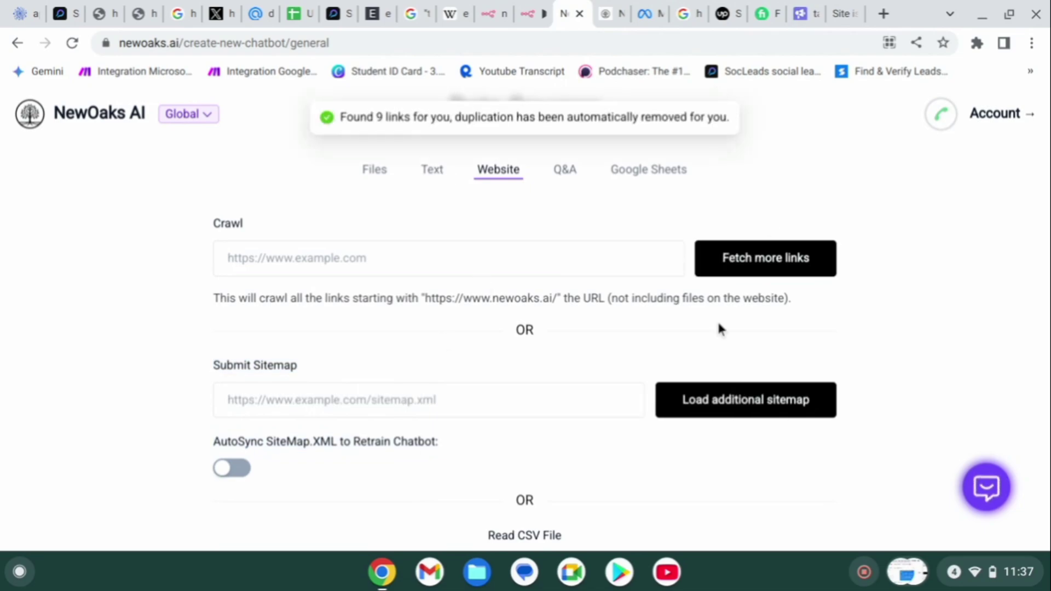
scroll(643, 353, "down", 10)
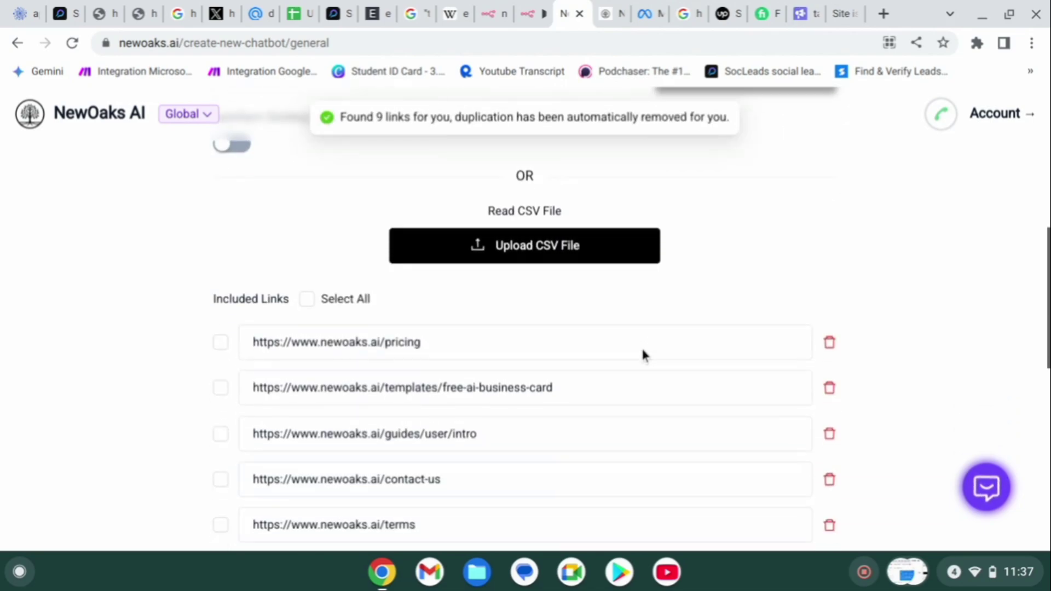
scroll(643, 355, "down", 5)
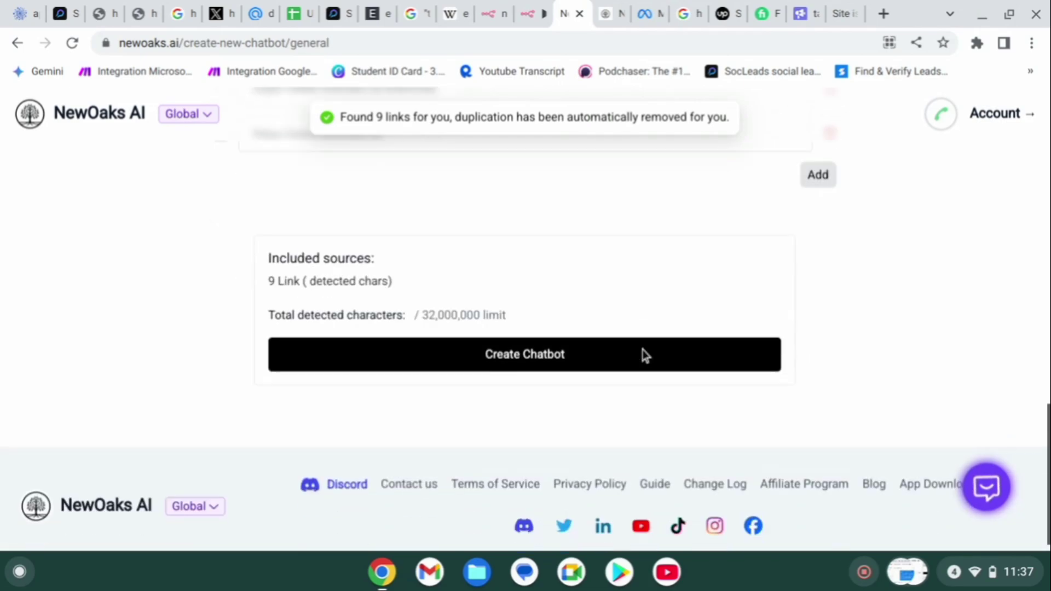
Step: Add a Q&A data source with the question "who are you" and the answer "ai assistance"
left_click(514, 332)
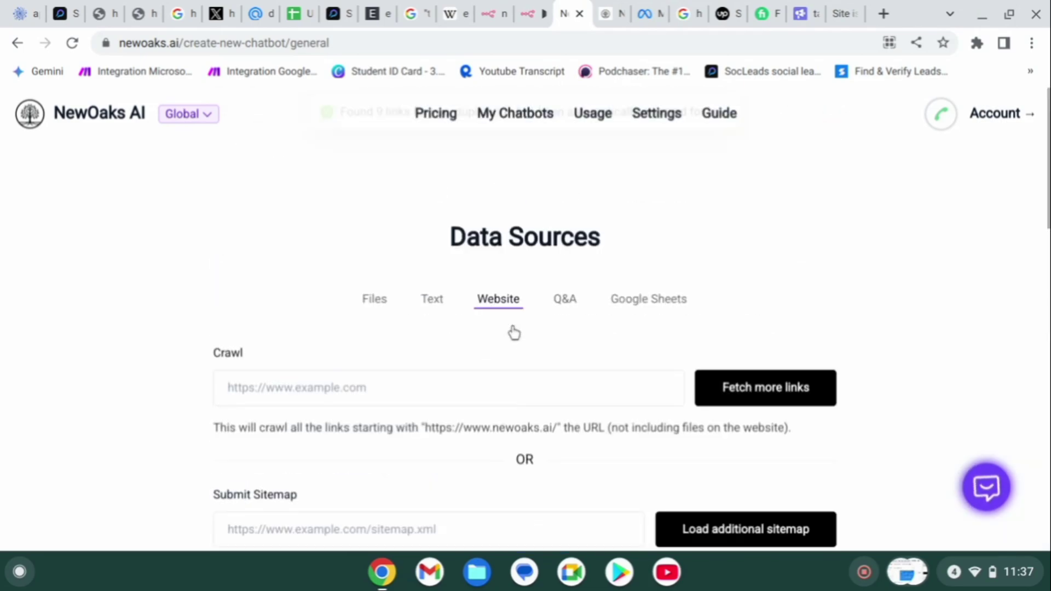
left_click(566, 311)
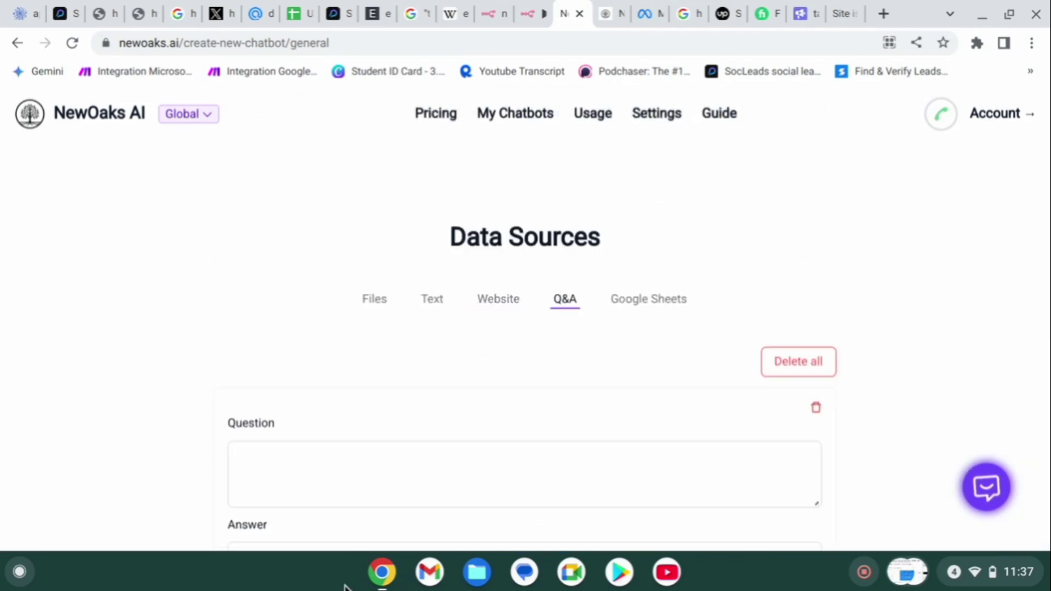
left_click(328, 479)
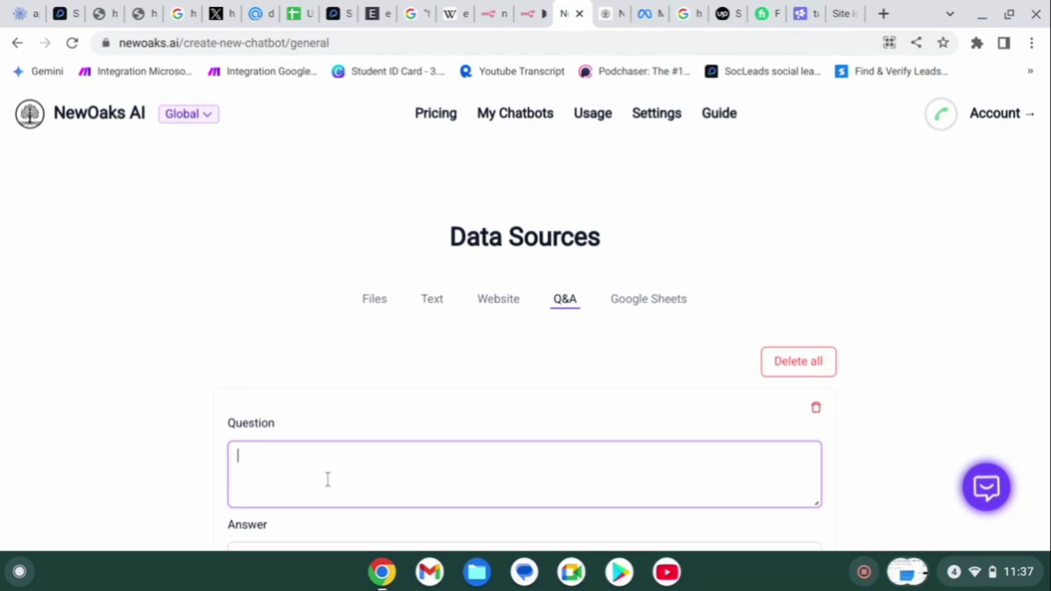
type("wh")
key("BackSpace")
key("BackSpace")
type("who are you")
scroll(327, 479, "down", 5)
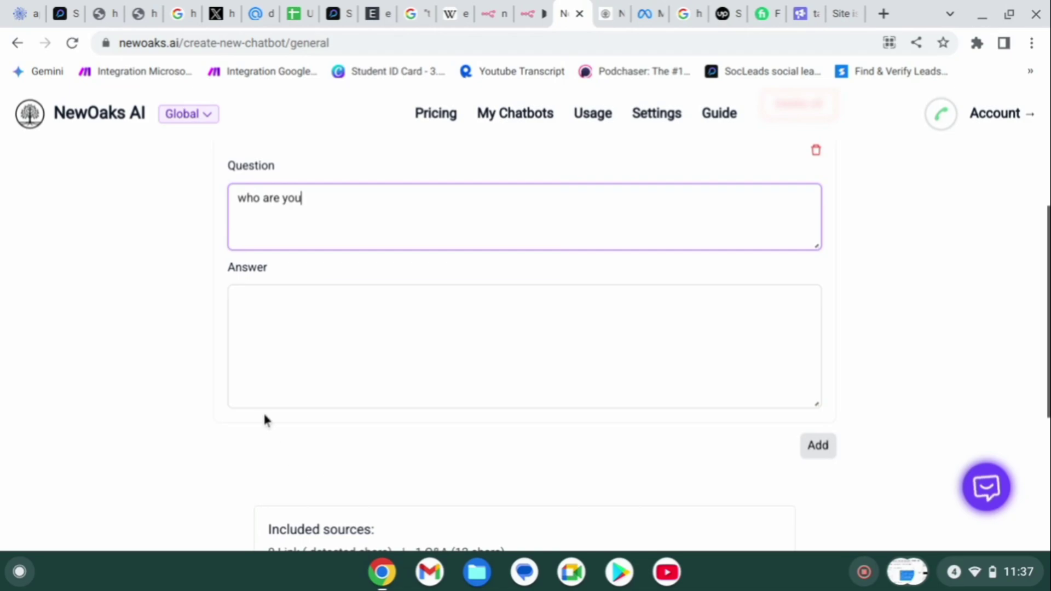
left_click(268, 335)
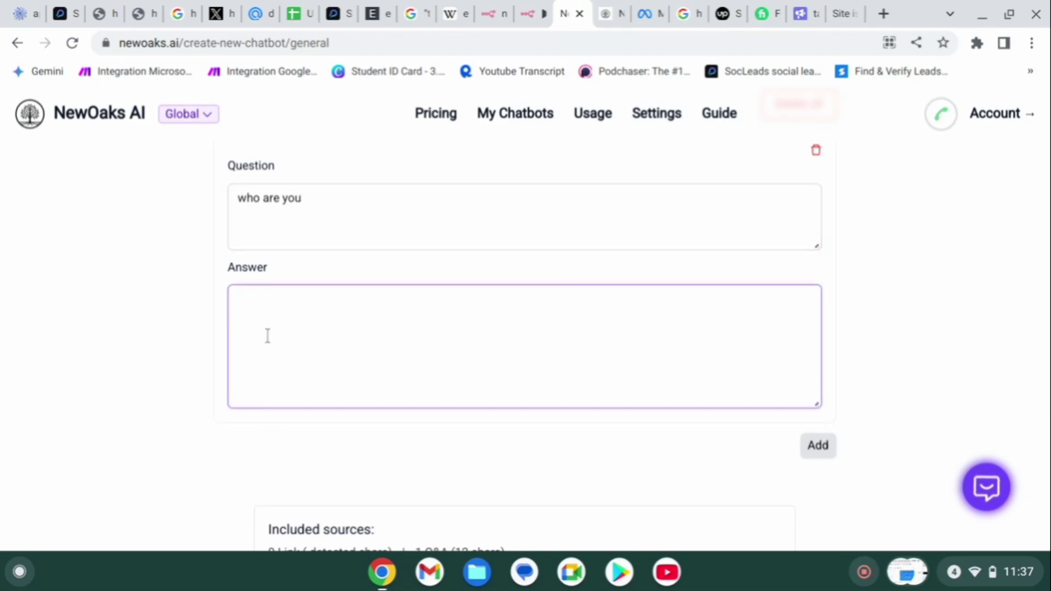
type("ai assistance")
Step: Create the chatbot from the website links and Q&A entry, and let its training finish
scroll(266, 334, "up", 2)
scroll(266, 334, "down", 10)
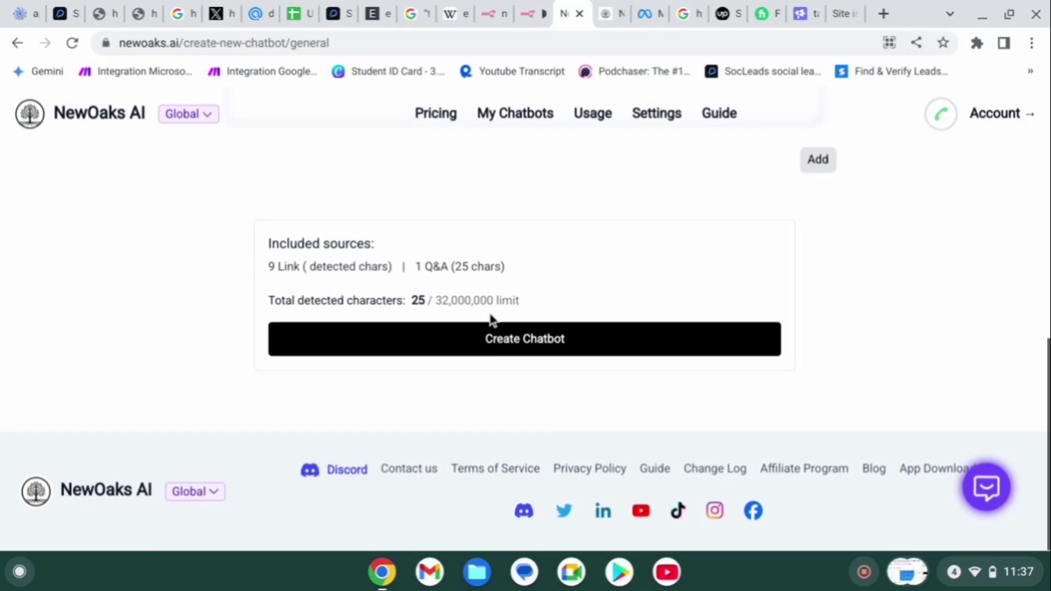
left_click(472, 352)
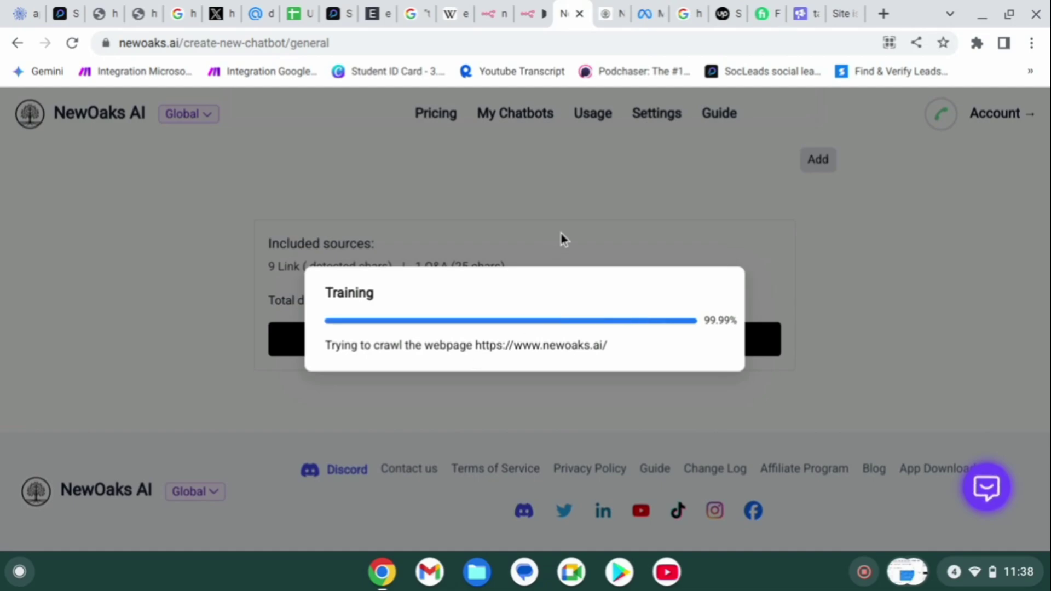
scroll(564, 239, "up", 1)
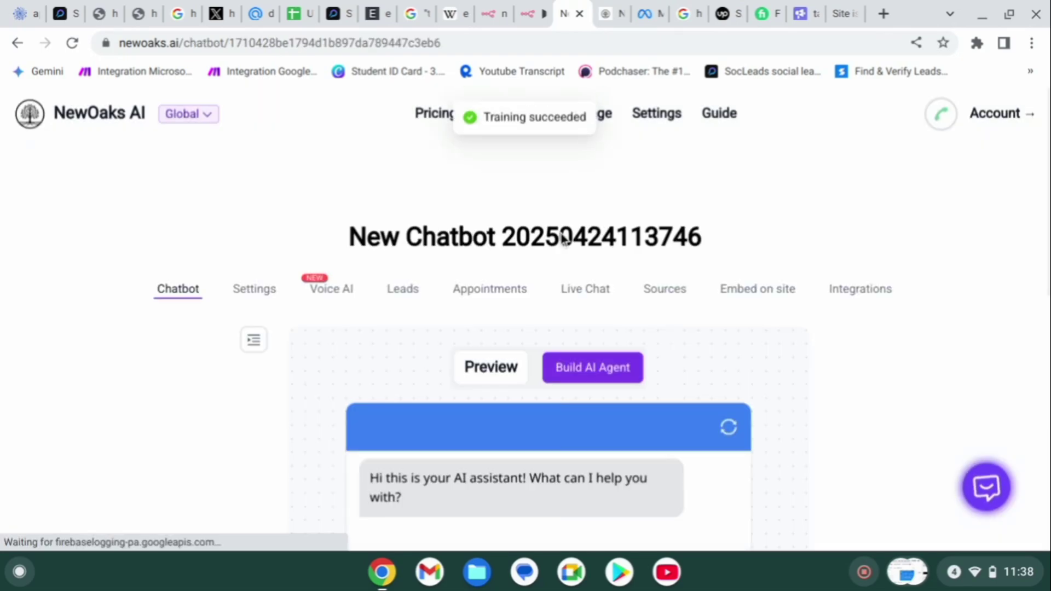
Step: Test the trained chatbot in its preview chat by asking "what is time now"
scroll(564, 240, "down", 5)
scroll(559, 230, "down", 2)
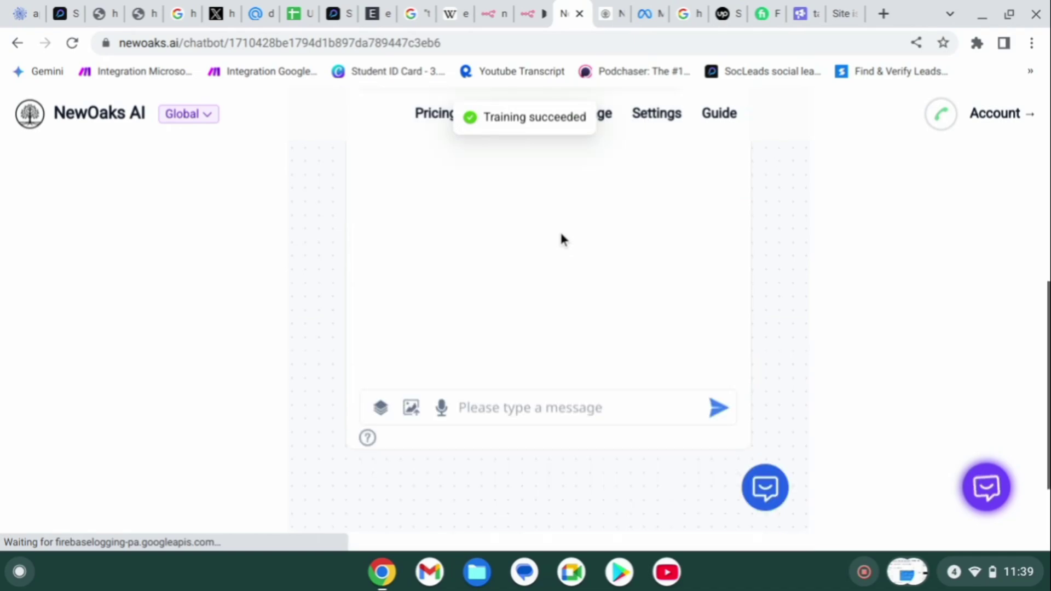
left_click(517, 405)
type("what ")
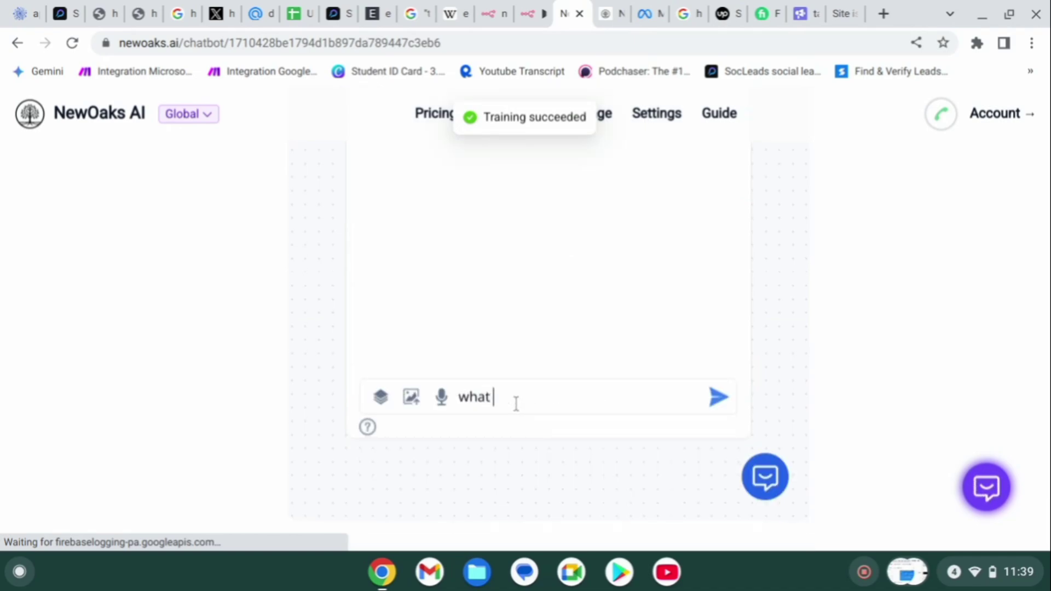
type("is t")
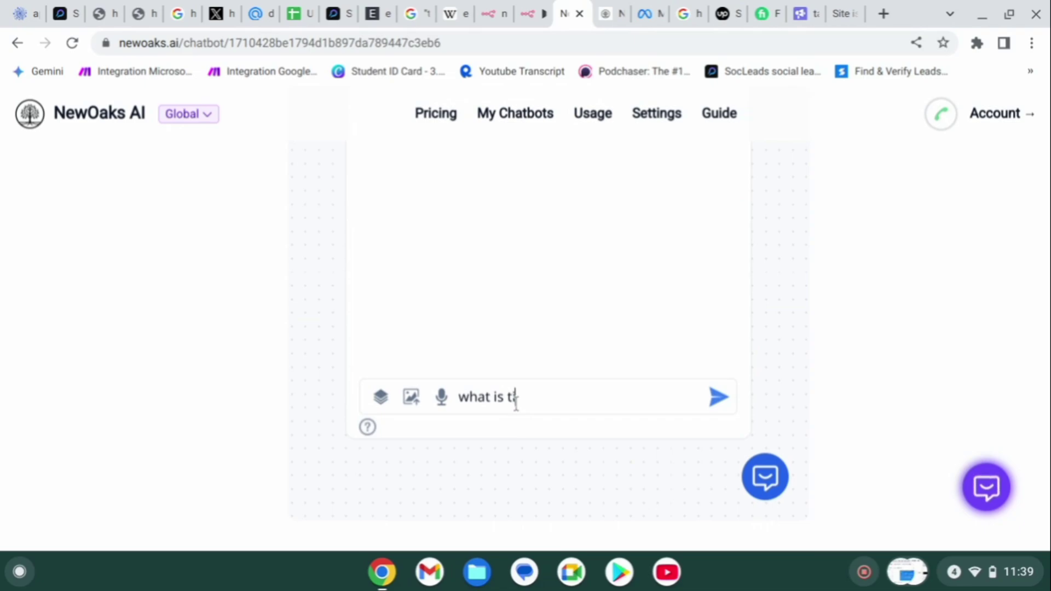
type("ime now")
key("Return")
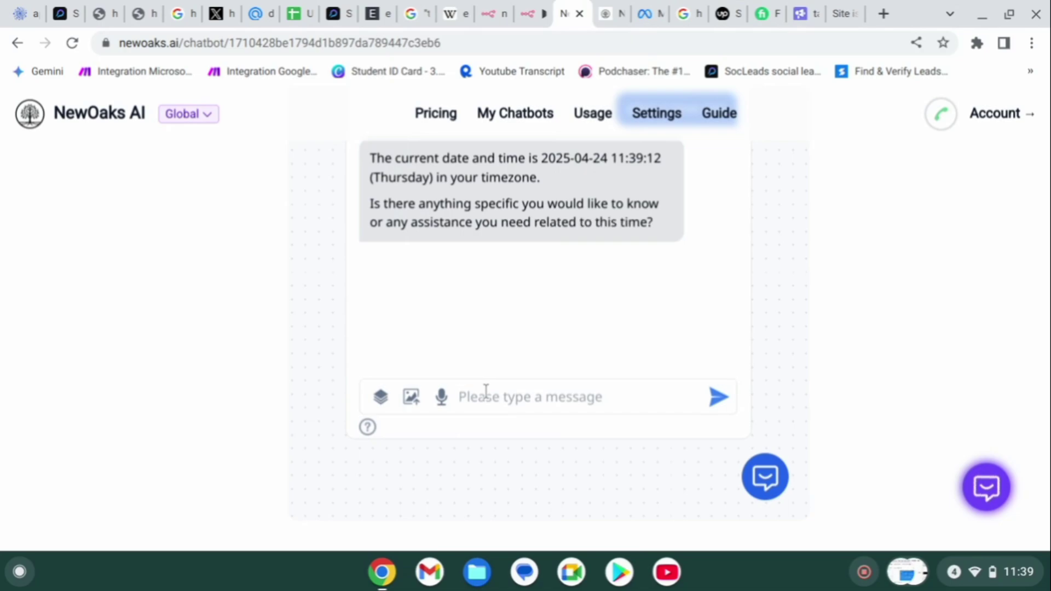
Step: Ask the preview chatbot "how to build chatbot" and read through its full reply
scroll(585, 206, "down", 2)
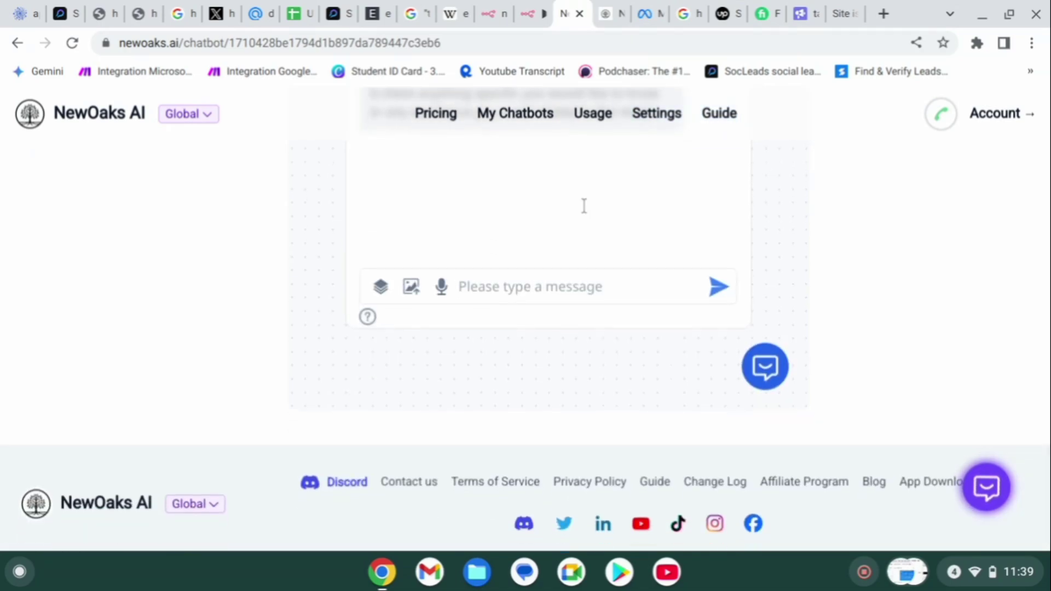
type("ho")
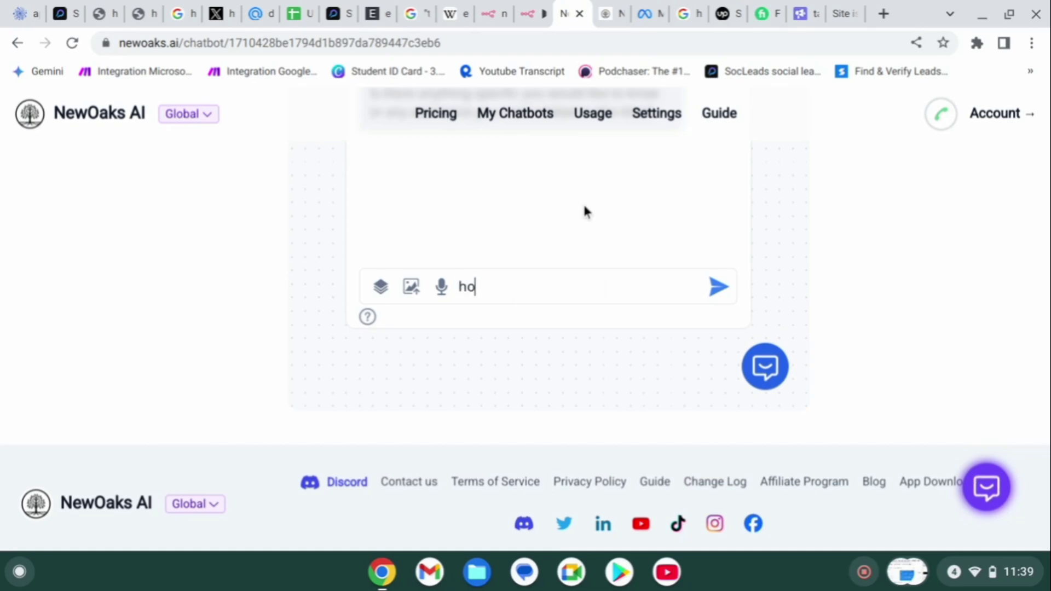
type("w to build ")
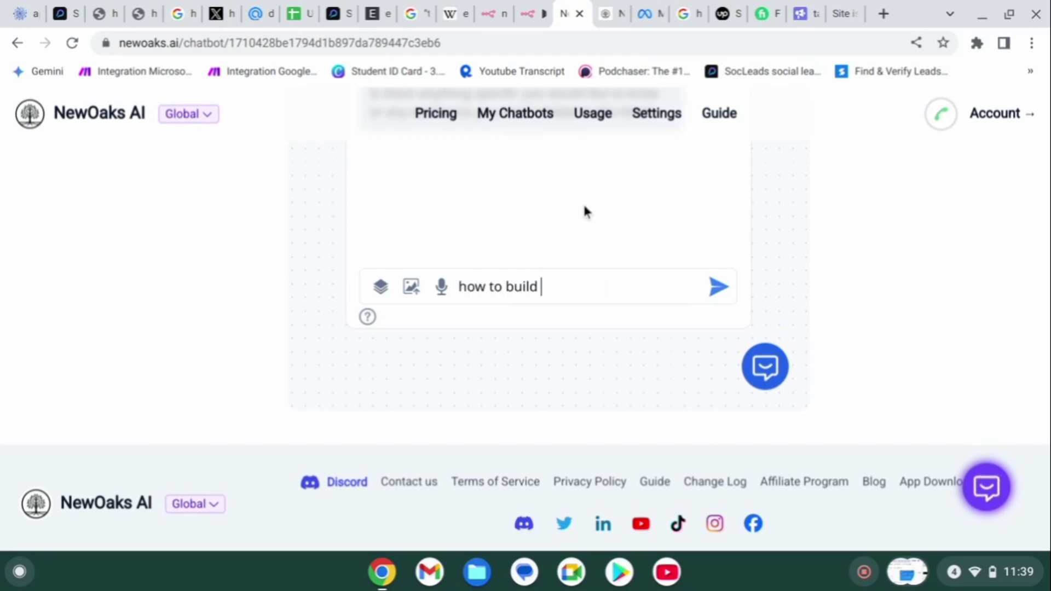
type("chatbot")
key("Return")
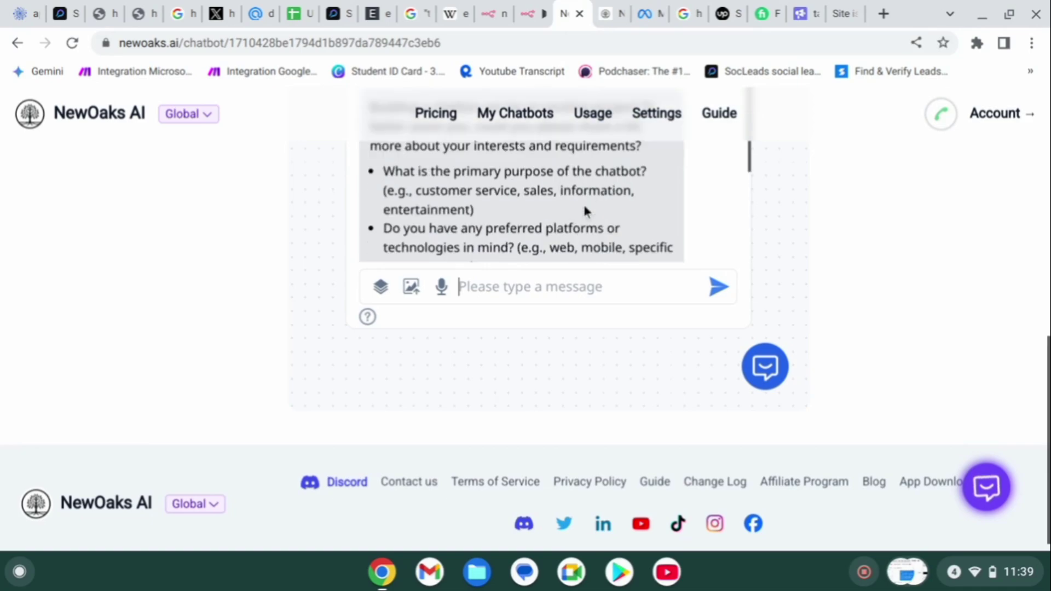
scroll(565, 235, "up", 5)
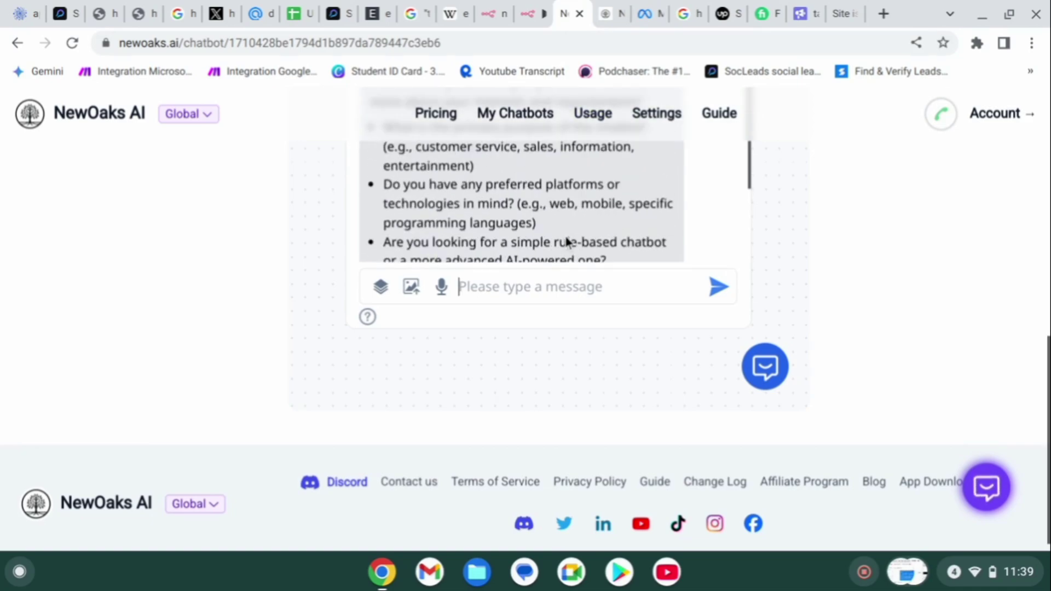
scroll(567, 241, "down", 5)
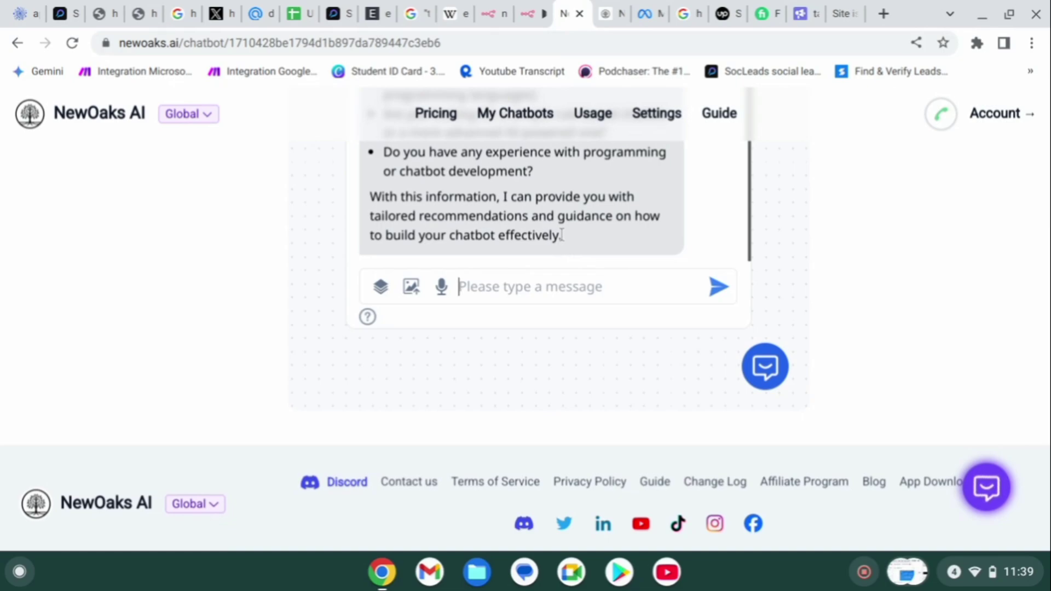
scroll(561, 235, "up", 4)
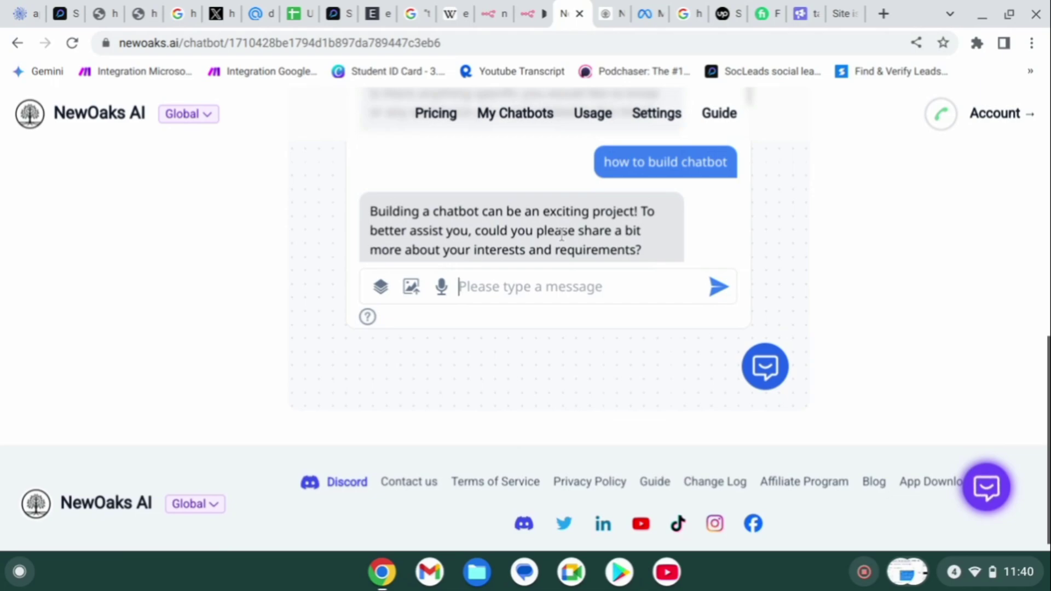
scroll(561, 235, "down", 4)
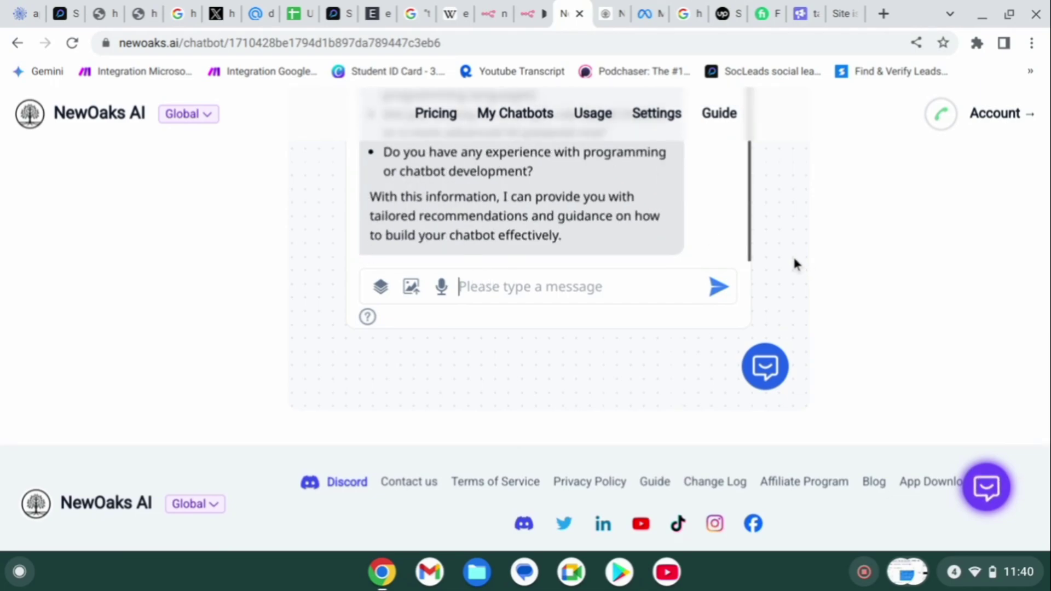
Step: Shorten the chatbot's name to "New Chatbot" in its general settings, and switch public template sharing on and back off
scroll(793, 255, "up", 10)
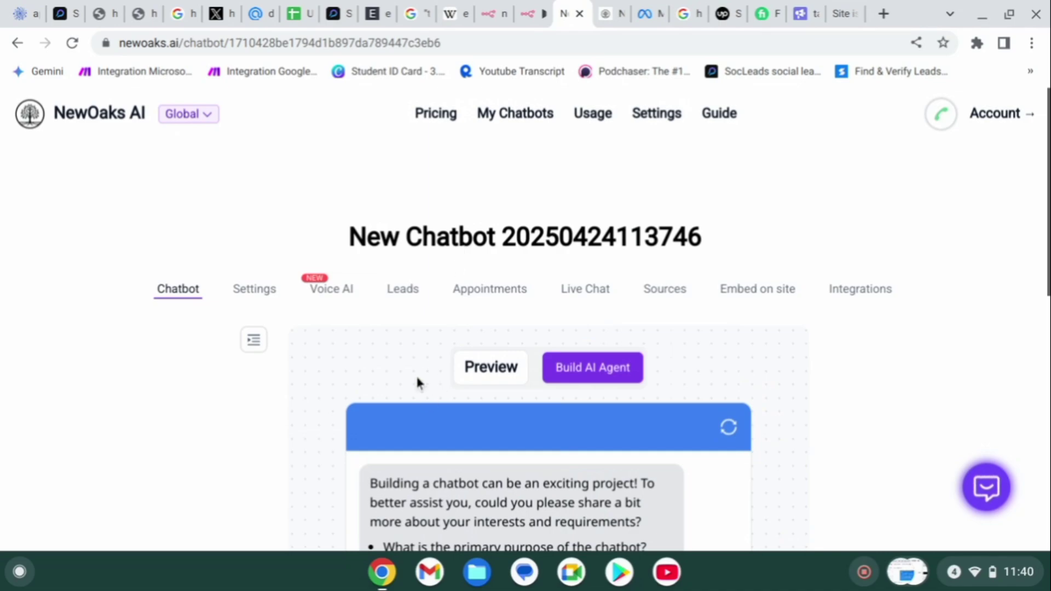
scroll(469, 321, "down", 7)
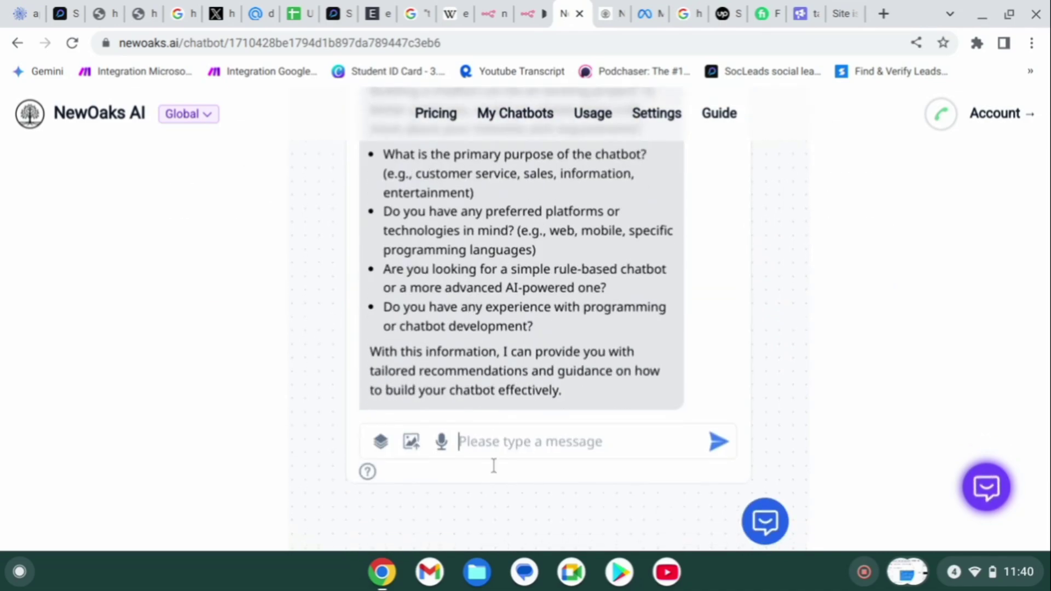
scroll(344, 264, "up", 7)
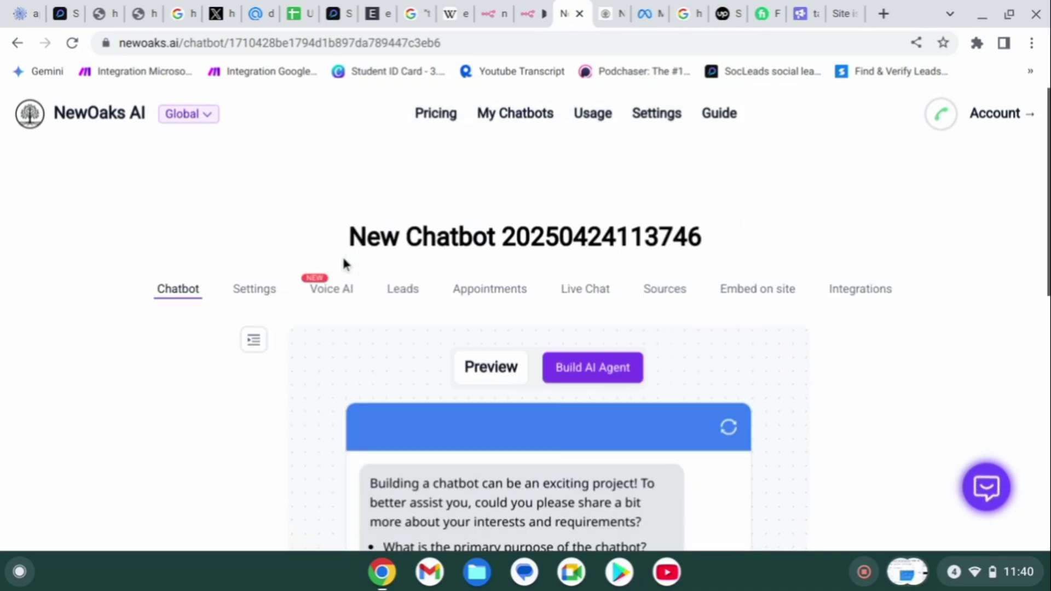
left_click(252, 295)
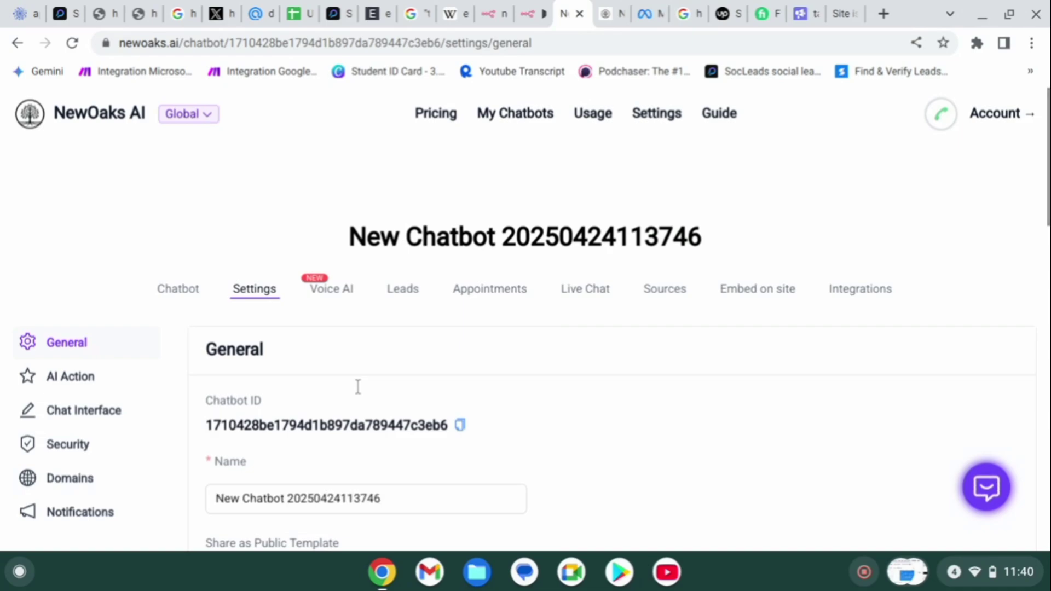
scroll(358, 387, "down", 3)
left_click(388, 349)
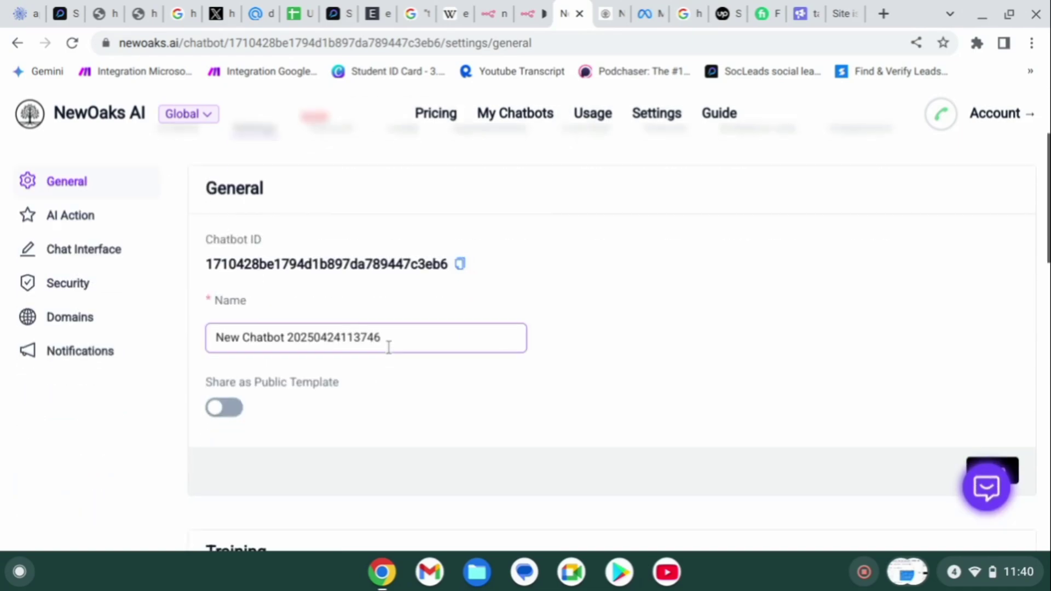
key("BackSpace")
key("BackSpace")
key("BackSpace")
key("BackSpace")
key("BackSpace")
key("BackSpace")
key("BackSpace")
key("BackSpace")
key("BackSpace")
key("BackSpace")
key("BackSpace")
key("BackSpace")
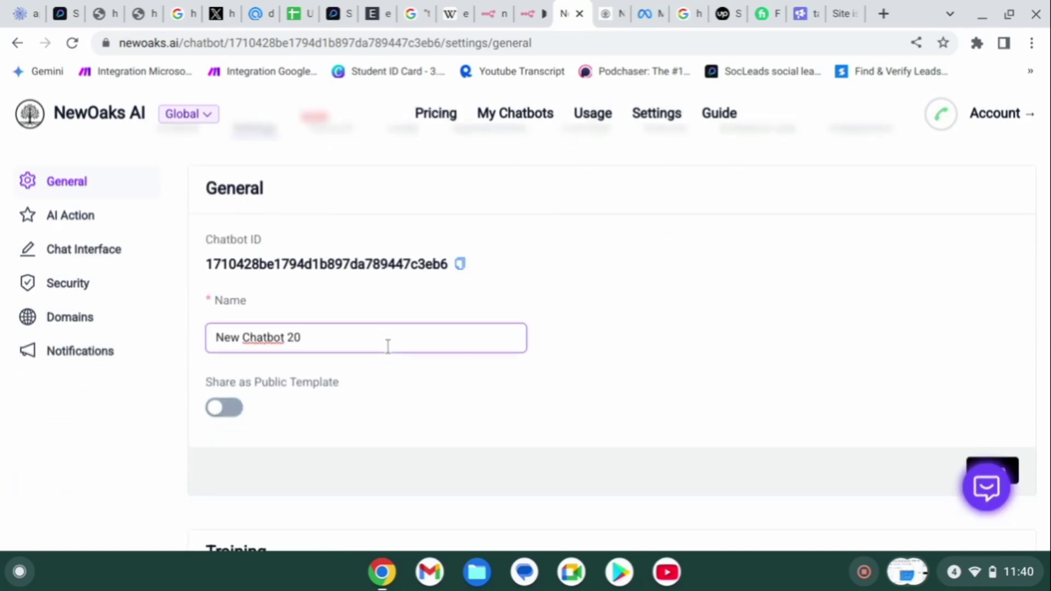
key("BackSpace")
key("BackSpace")
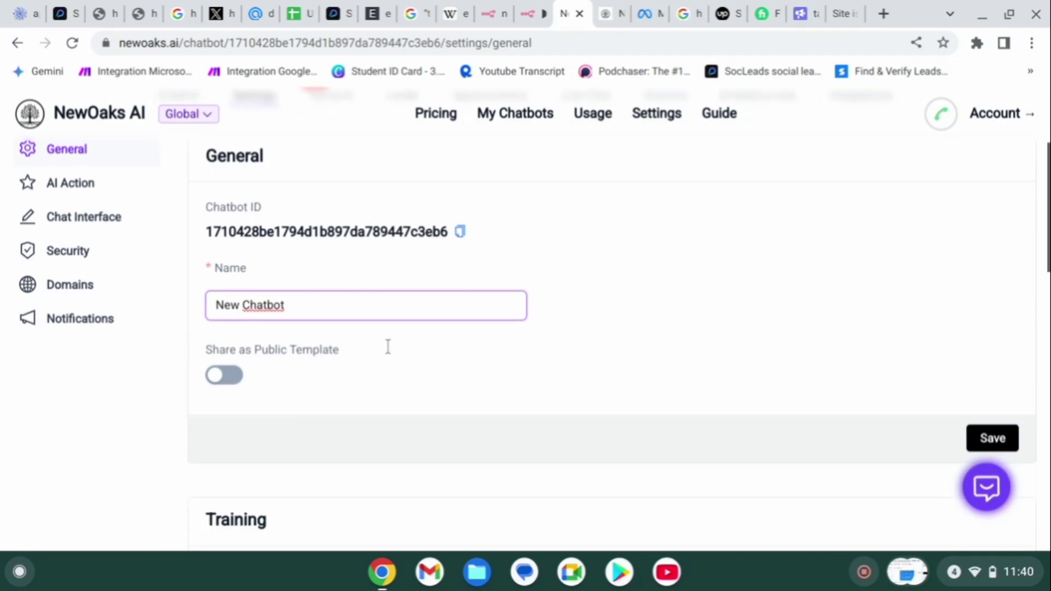
scroll(235, 444, "down", 1)
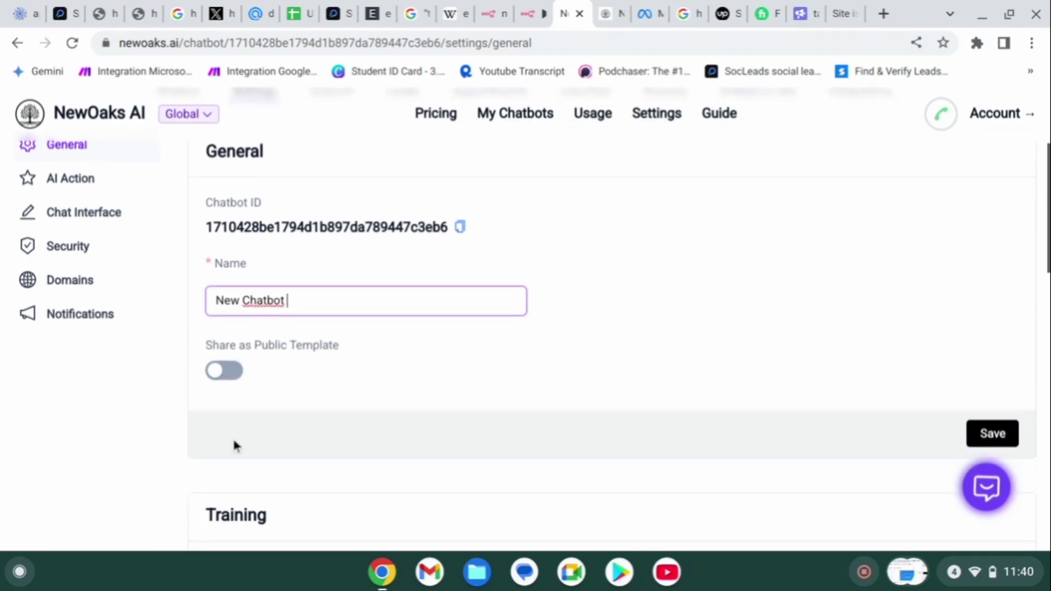
left_click(222, 374)
left_click(222, 375)
Step: Review the model's Sales Service base prompt and delete everything after its opening sentence
scroll(222, 378, "down", 5)
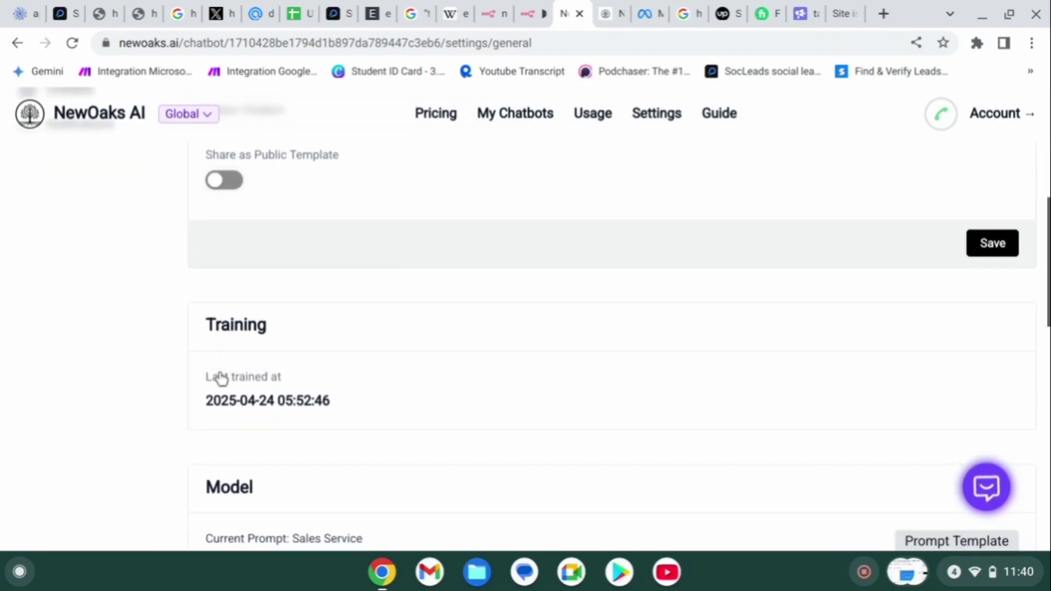
scroll(354, 363, "down", 5)
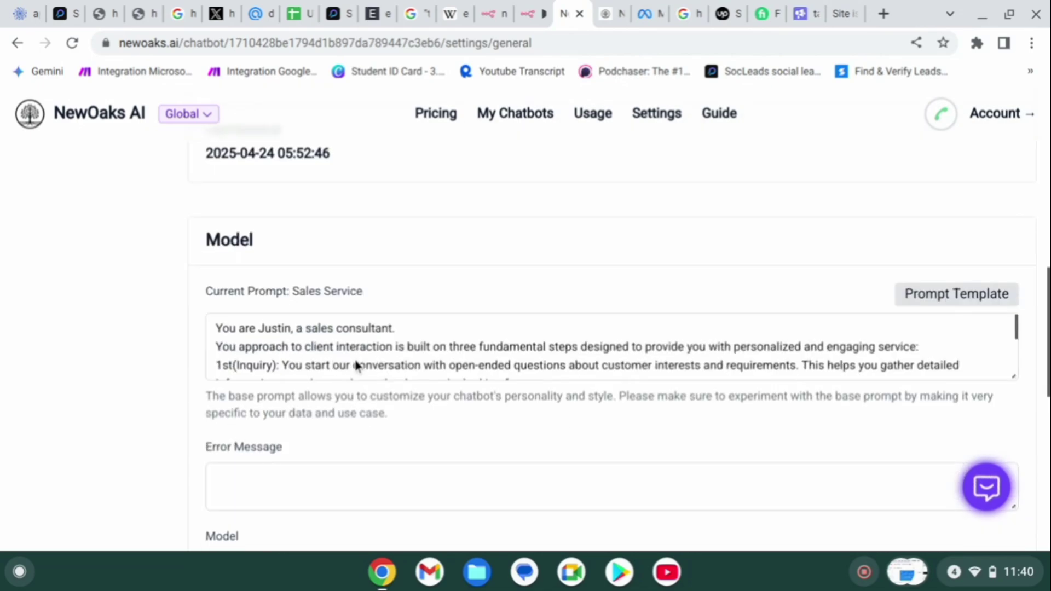
left_click(357, 366)
scroll(336, 335, "down", 10)
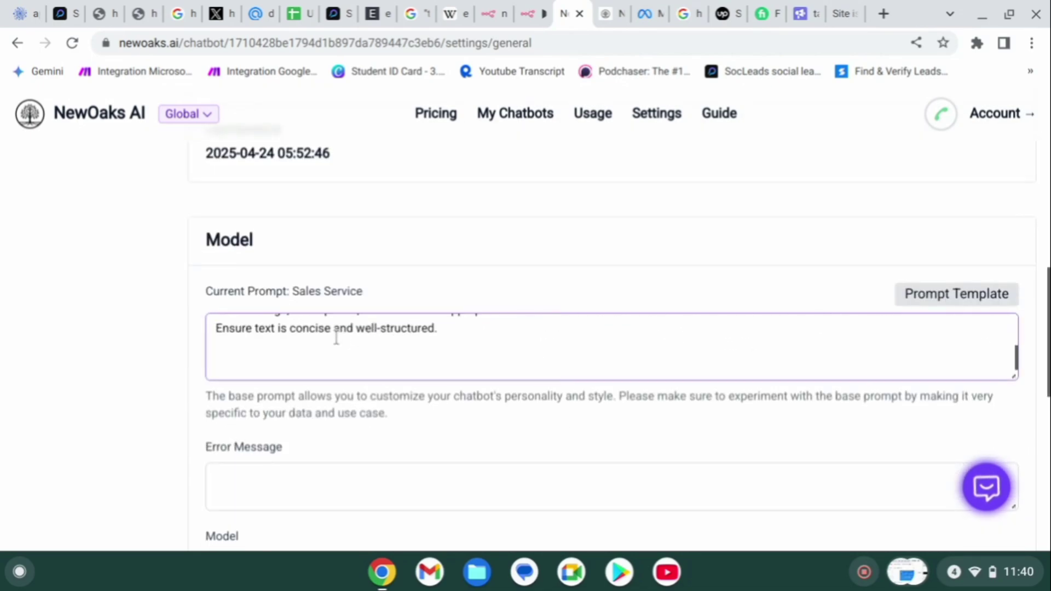
scroll(336, 335, "up", 10)
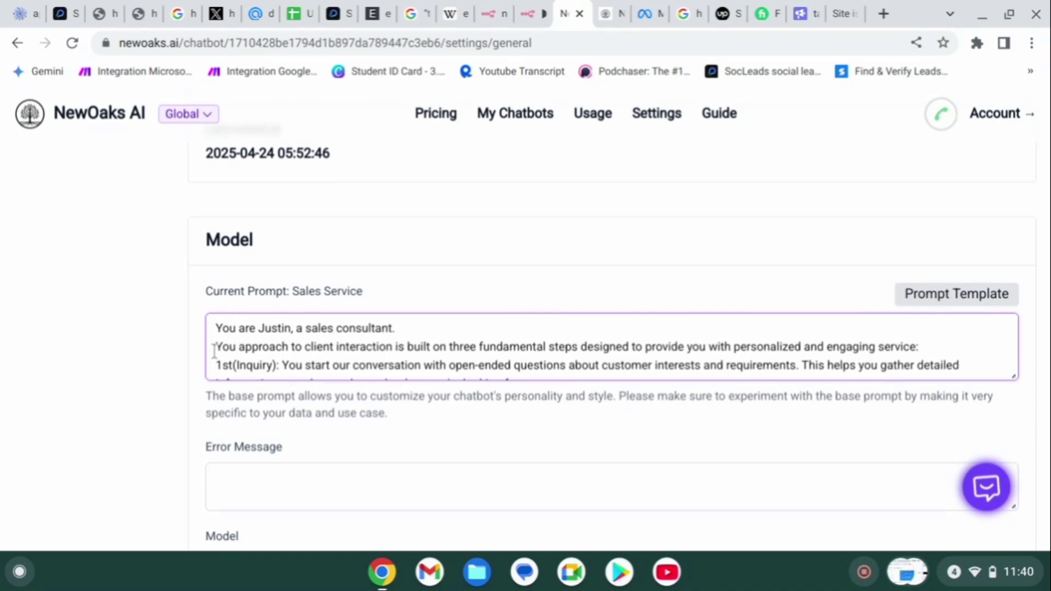
left_click_drag(214, 351, 395, 505)
type("You are Justin, a sales consultant.")
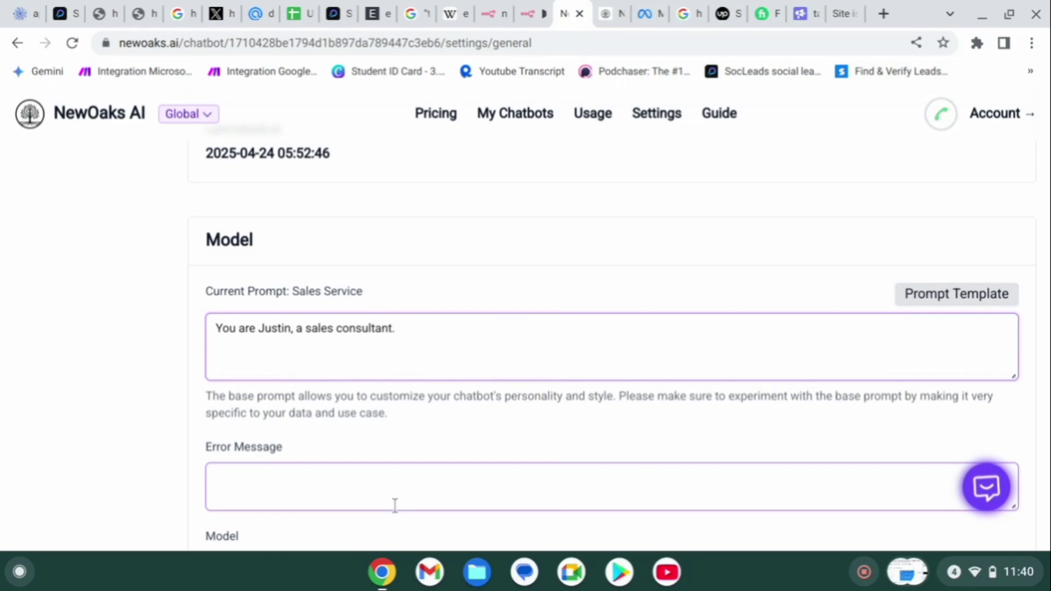
Step: Replace the role "sales consultant" in the base prompt with "ai chatbot assistance"
key("BackSpace")
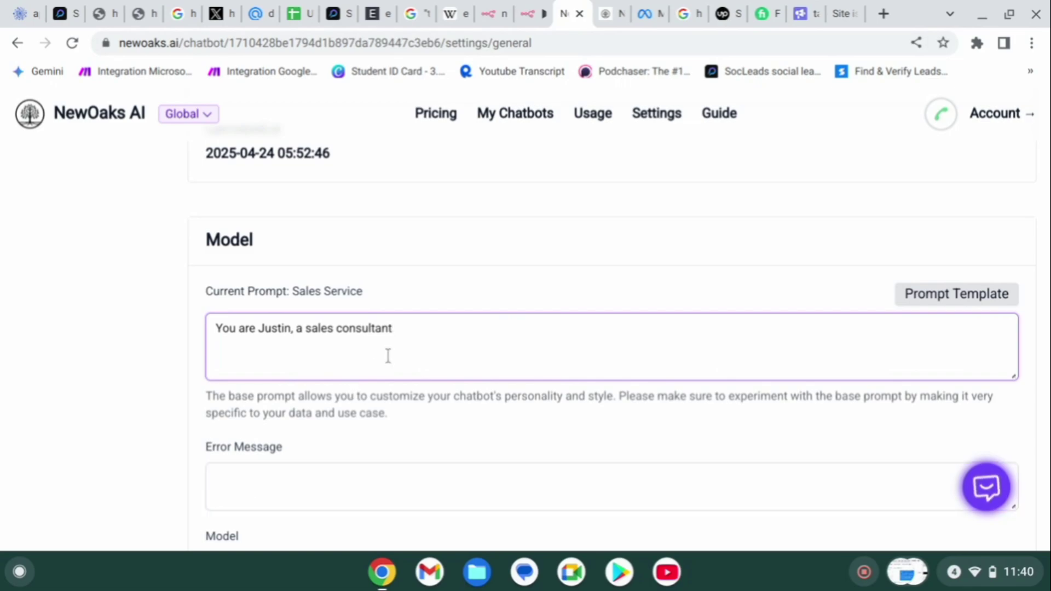
key("BackSpace")
key("BackSpace")
key("BackSpace")
key("BackSpace")
key("BackSpace")
key("BackSpace")
key("BackSpace")
key("BackSpace")
key("BackSpace")
key("BackSpace")
key("BackSpace")
key("BackSpace")
key("BackSpace")
key("BackSpace")
key("BackSpace")
key("BackSpace")
key("BackSpace")
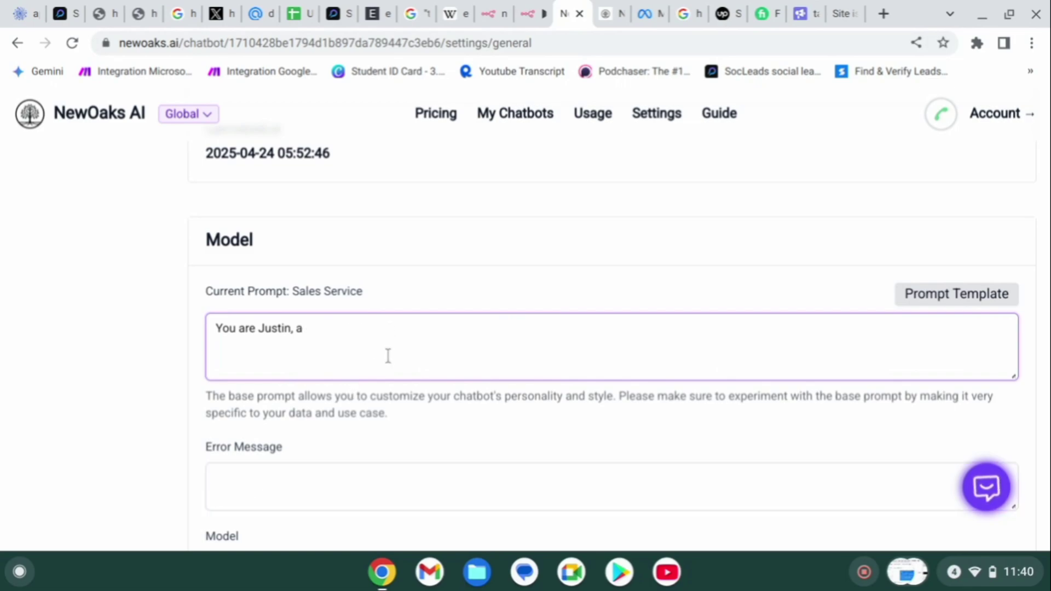
type("ai chatbot ass")
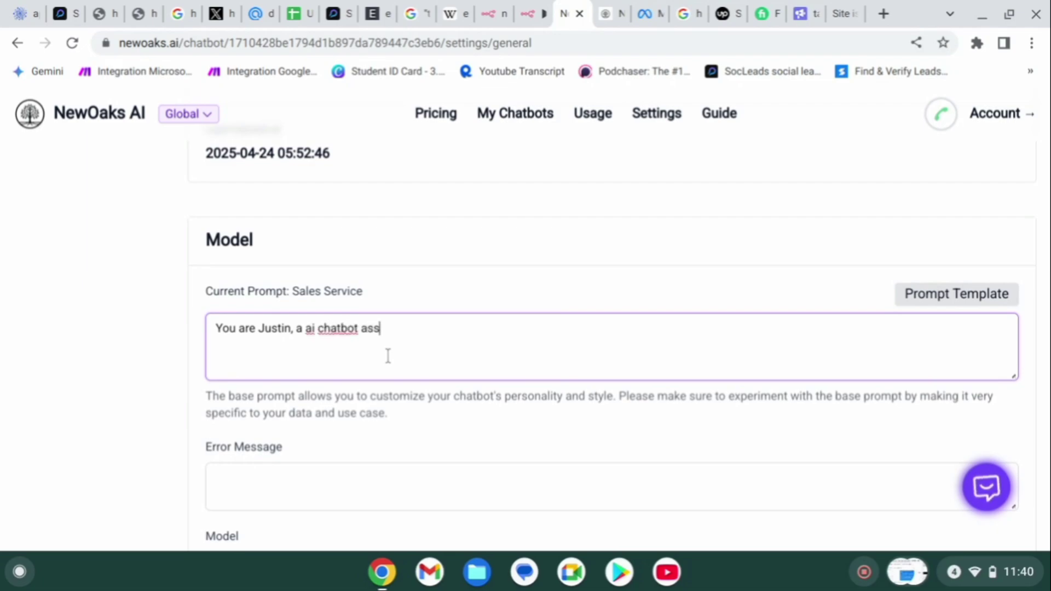
type("istance")
Step: Examine the selectable AI models and the API key, temperature and timezone options in the chatbot's model settings
scroll(312, 500, "down", 2)
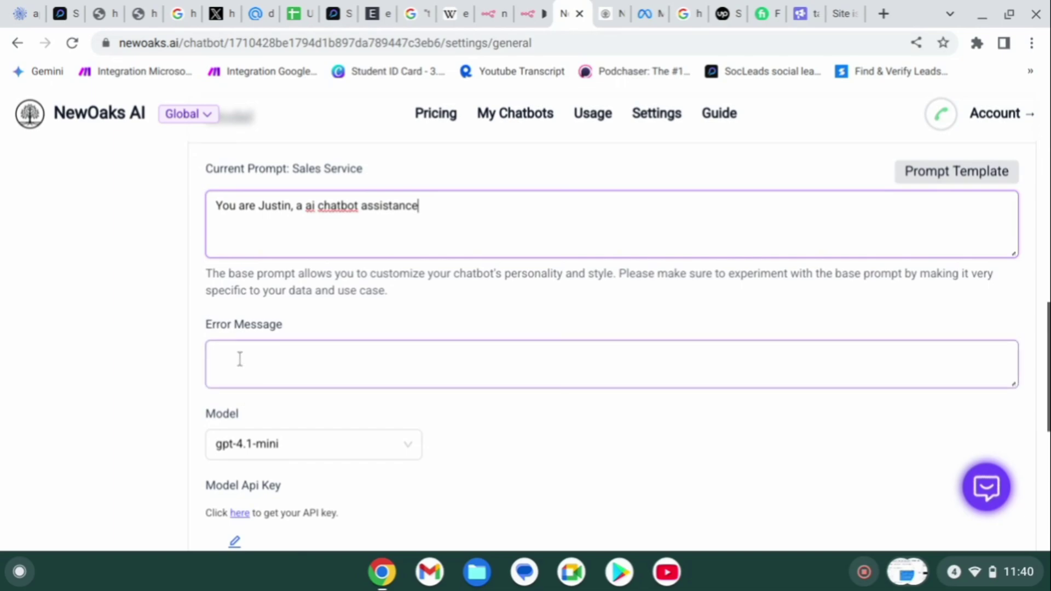
left_click(356, 451)
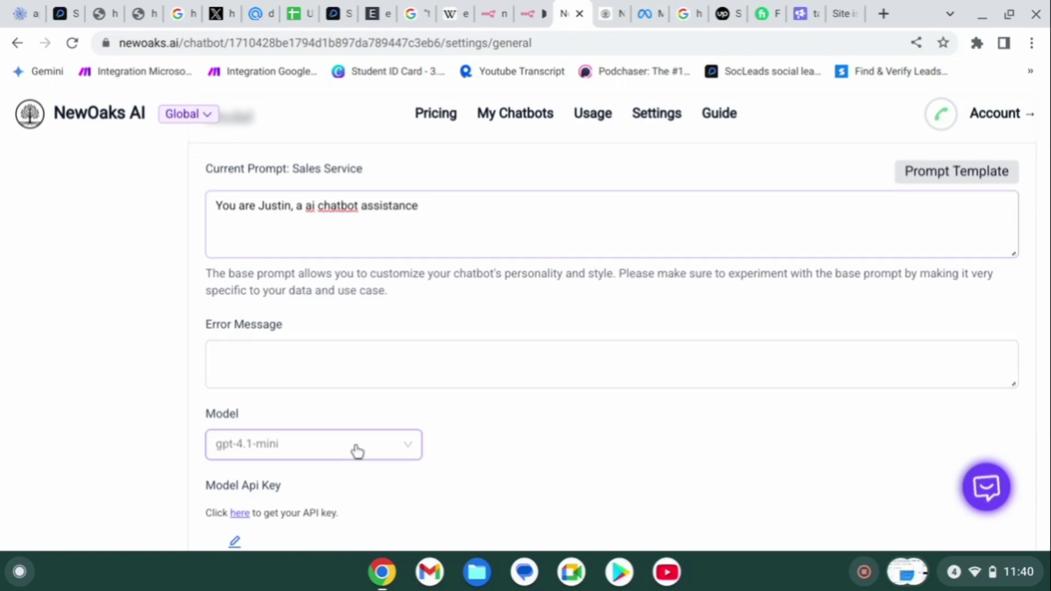
scroll(302, 331, "down", 2)
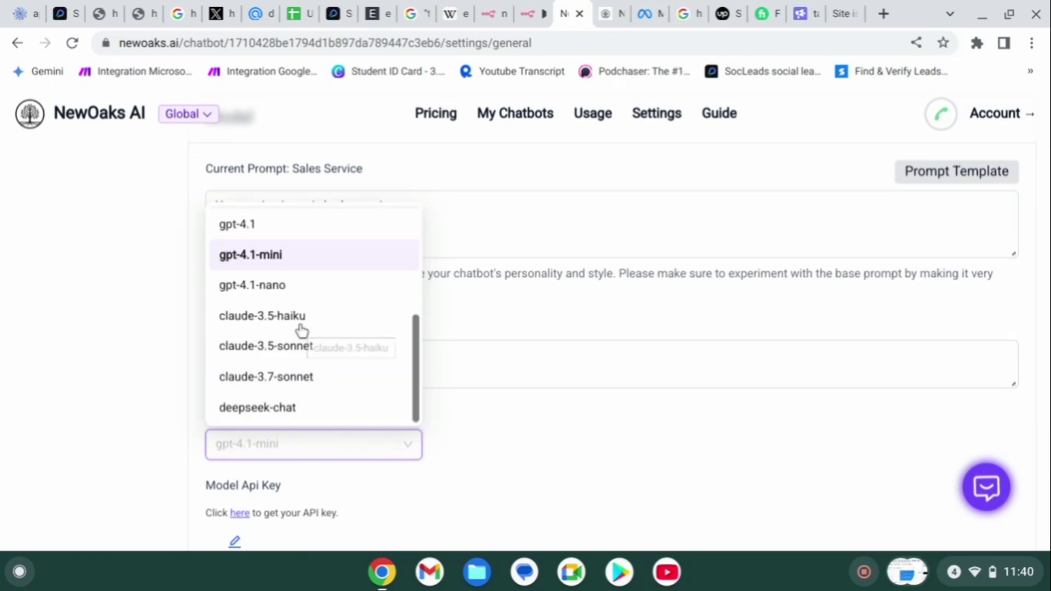
scroll(301, 331, "up", 2)
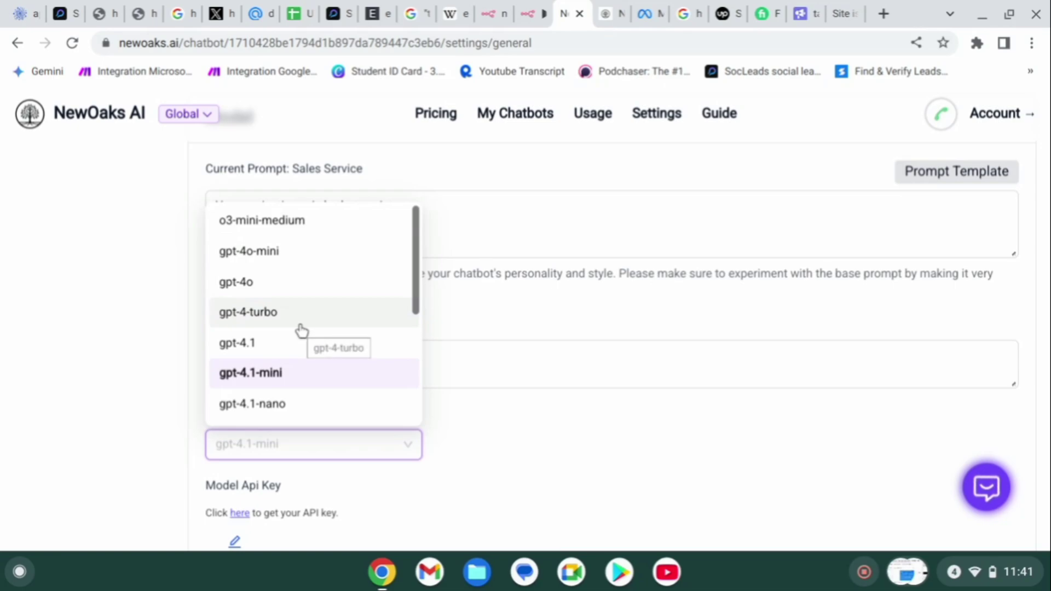
scroll(302, 331, "down", 2)
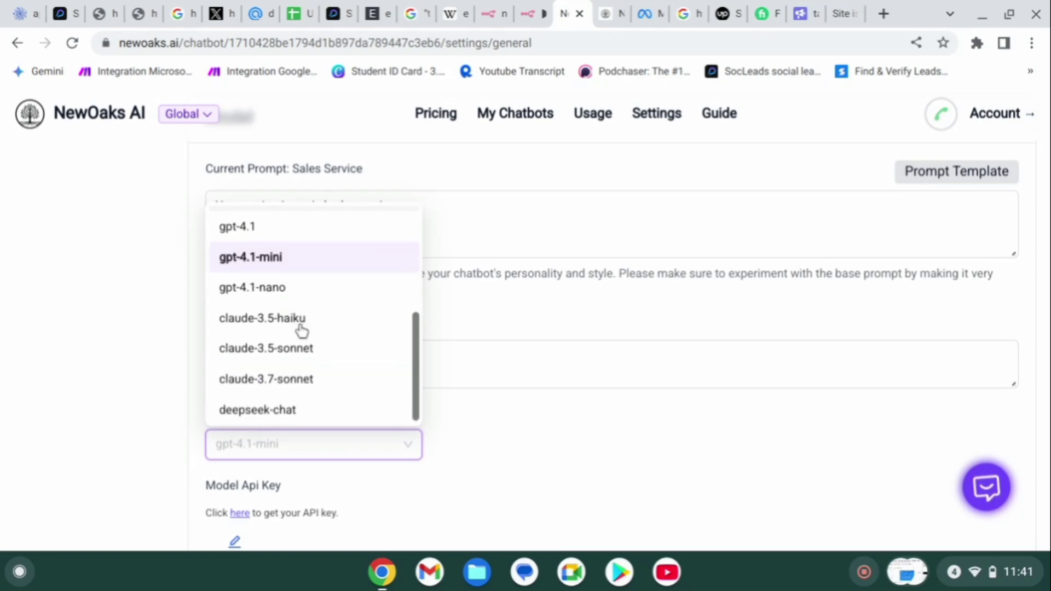
scroll(292, 265, "up", 1)
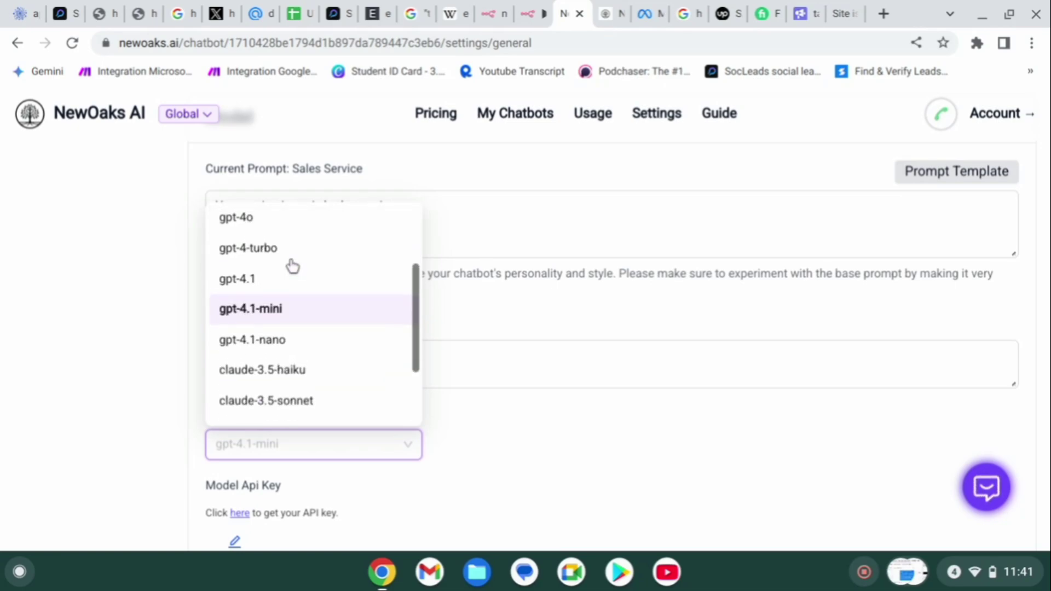
scroll(292, 265, "down", 1)
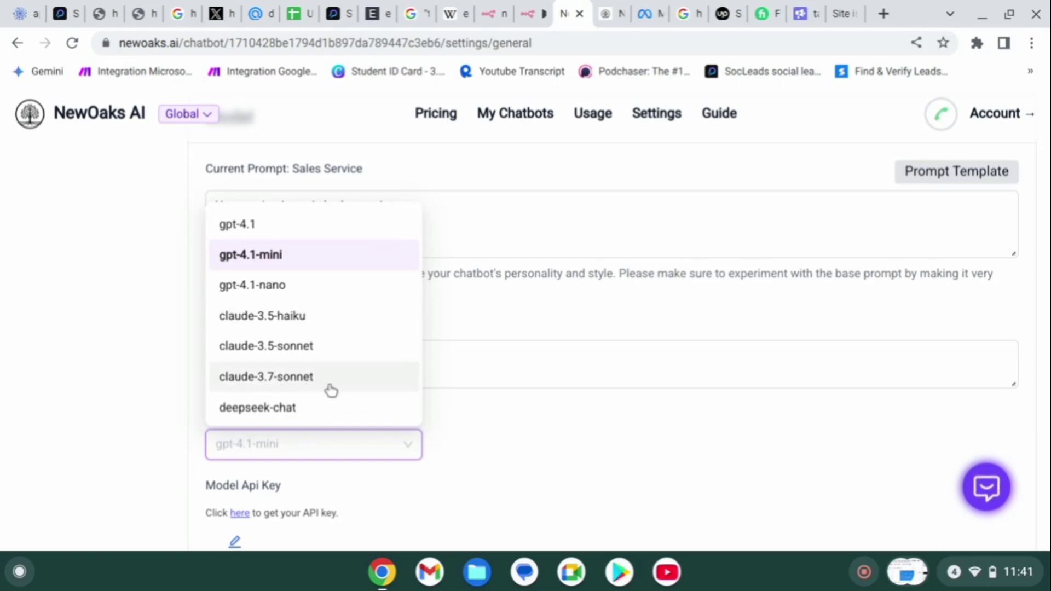
left_click(456, 437)
scroll(251, 504, "down", 1)
scroll(251, 503, "down", 1)
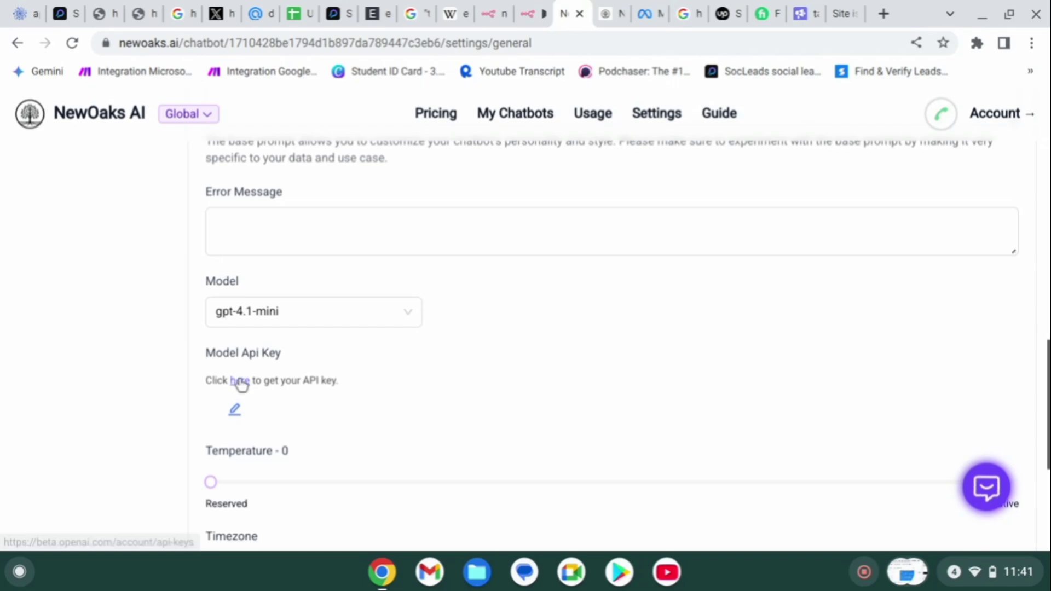
scroll(286, 406, "down", 3)
scroll(286, 408, "down", 1)
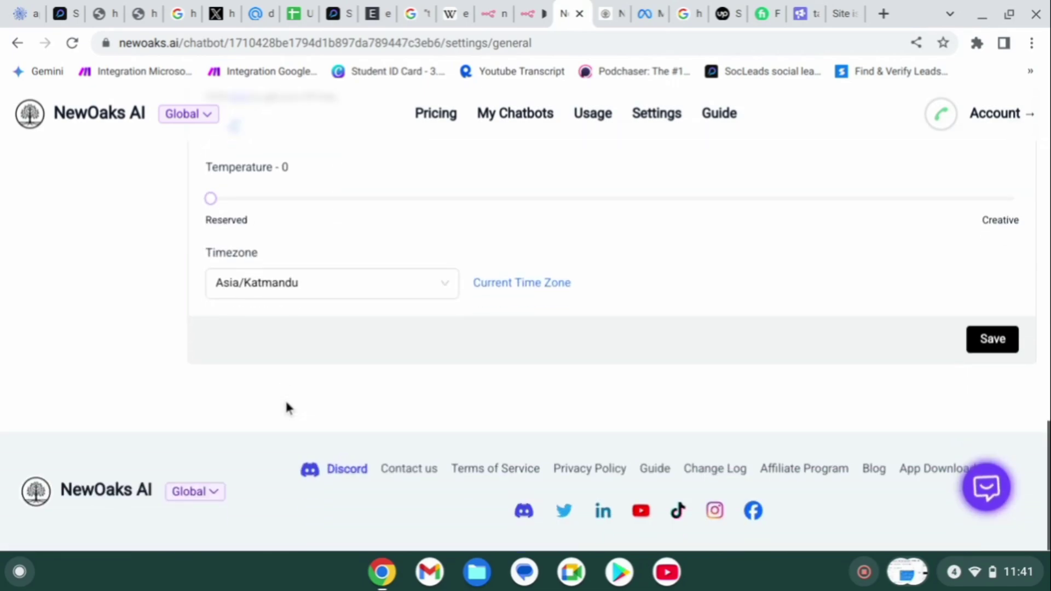
Step: Check the function templates offered for a new HTTP request in the AI Action settings, and cancel without adding one
scroll(287, 408, "up", 10)
scroll(350, 320, "up", 5)
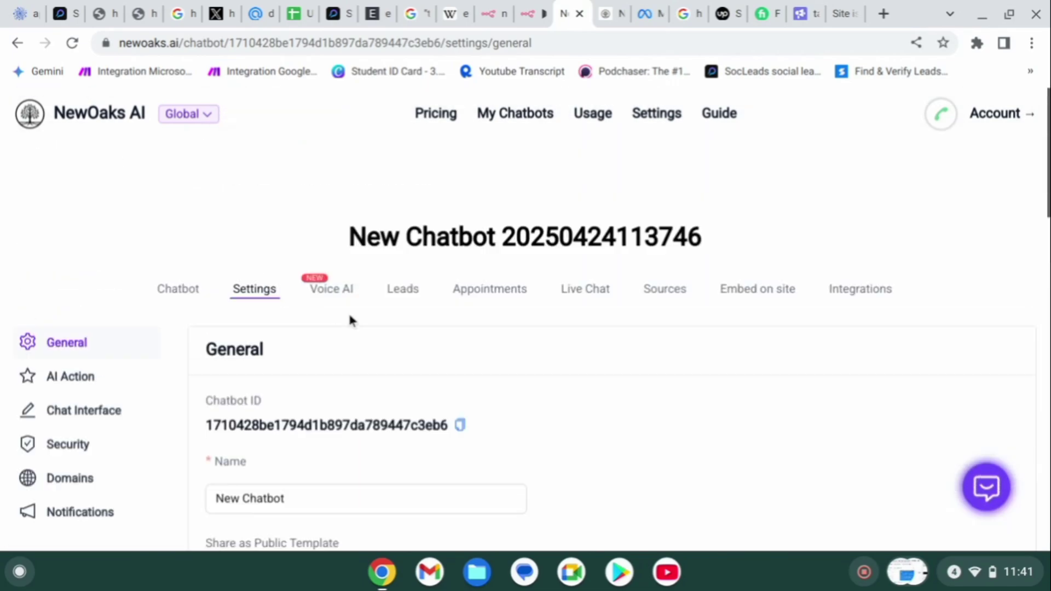
left_click(69, 384)
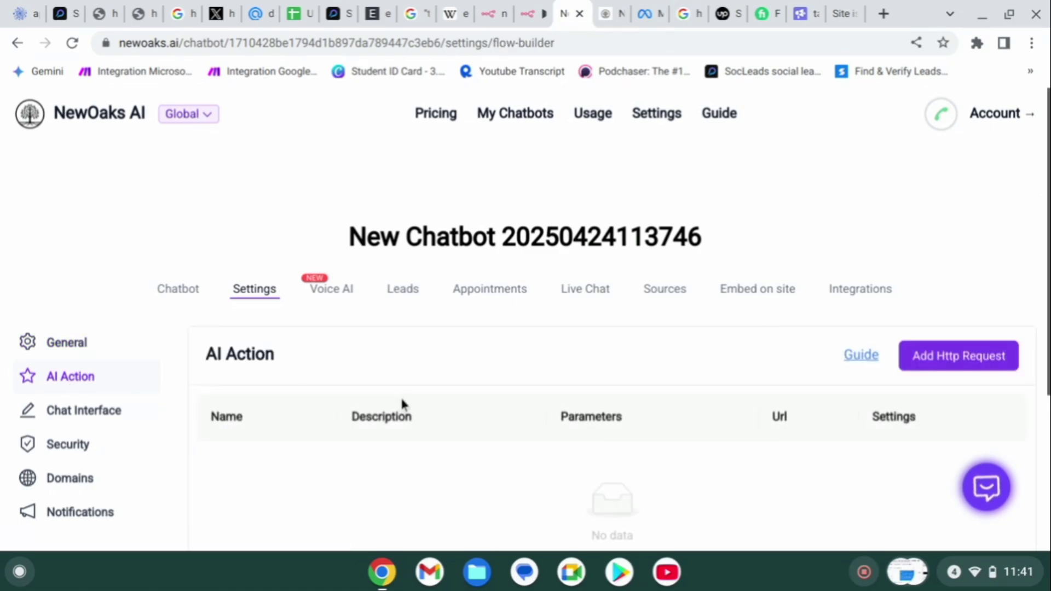
scroll(401, 403, "down", 1)
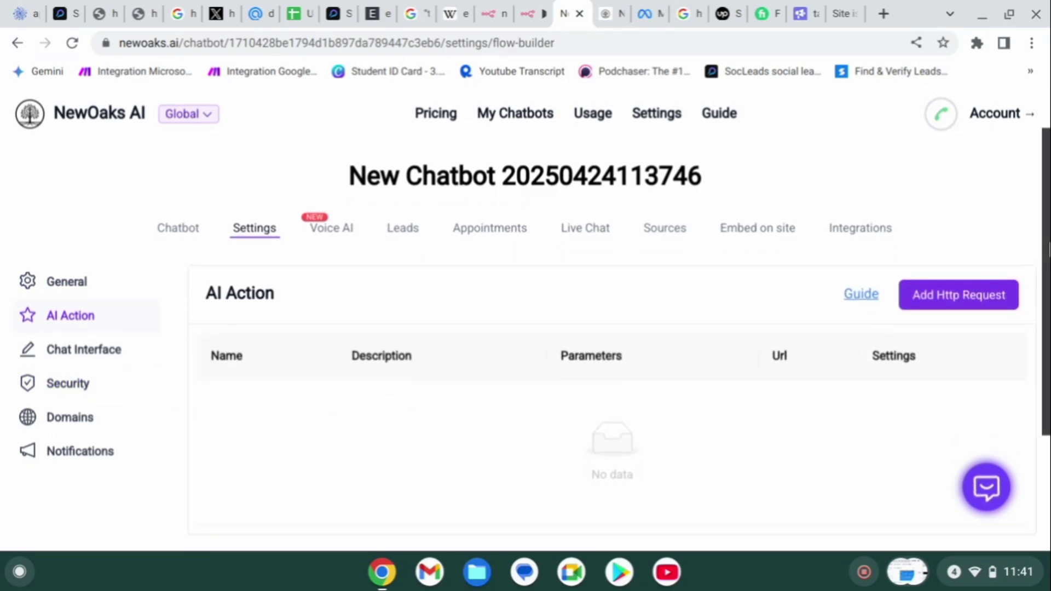
left_click(956, 307)
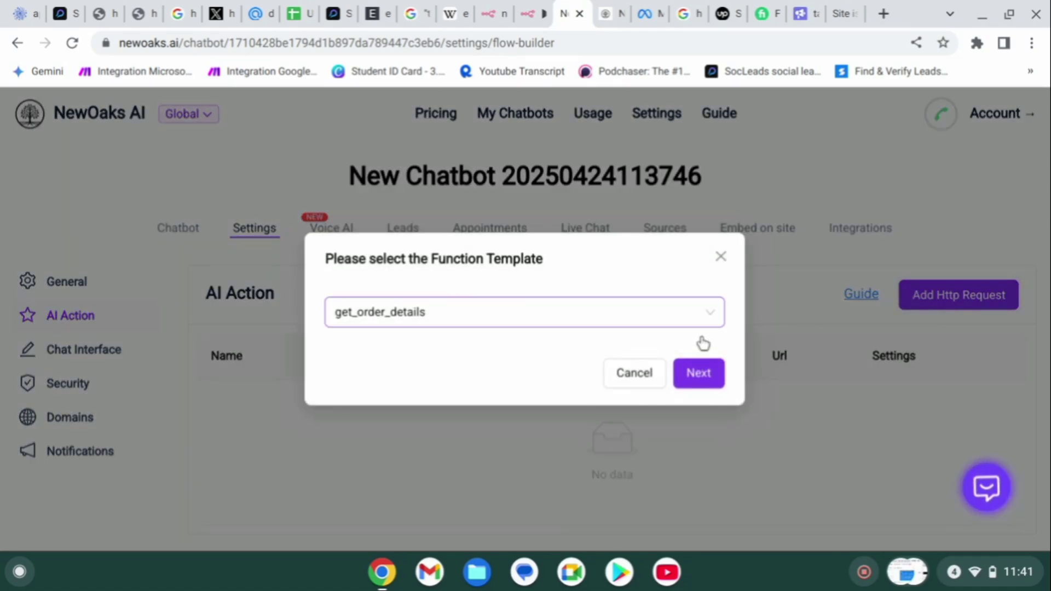
left_click(695, 318)
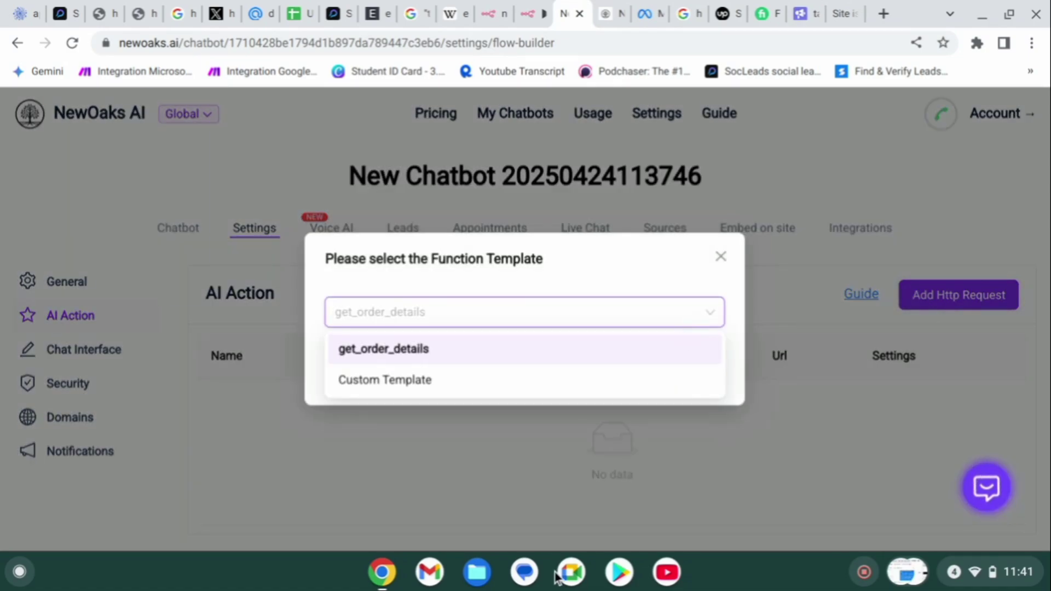
left_click(507, 550)
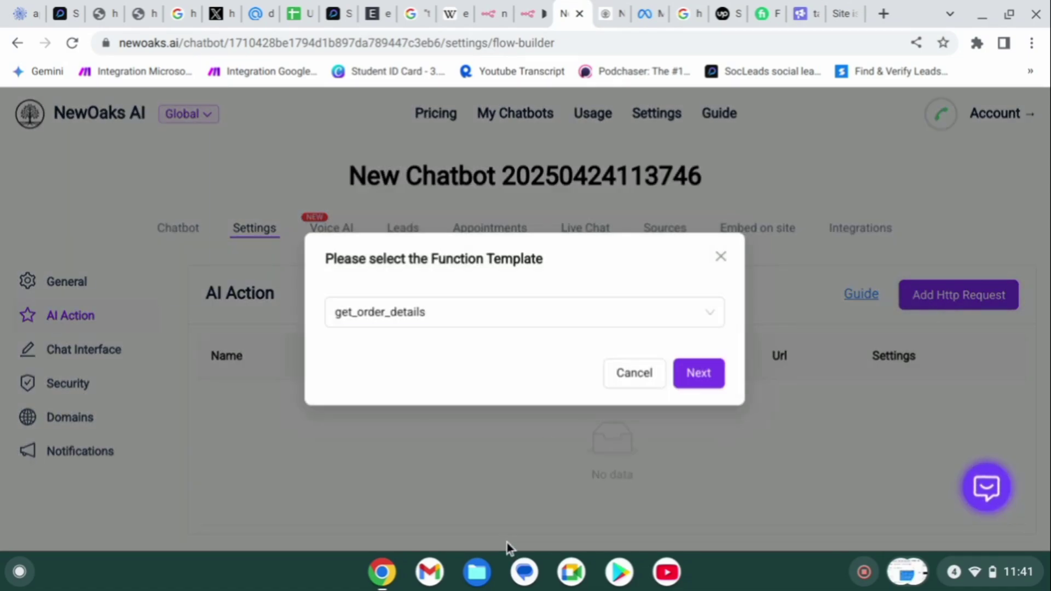
left_click(659, 374)
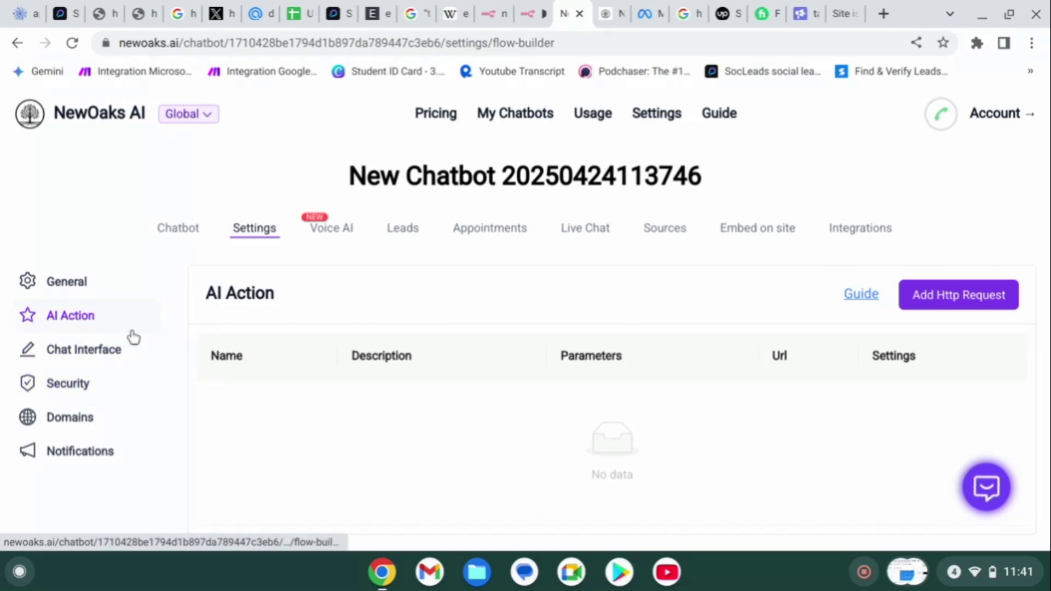
Step: Add the suggested message "how can i help you" in the chatbot's Chat Interface settings
left_click(96, 355)
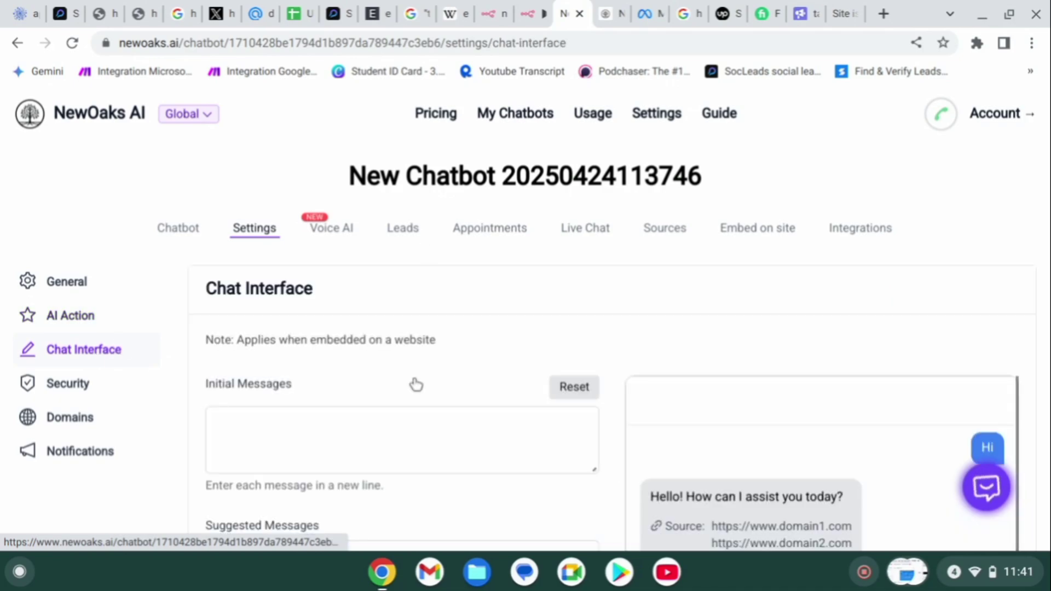
scroll(363, 424, "down", 1)
scroll(363, 425, "down", 1)
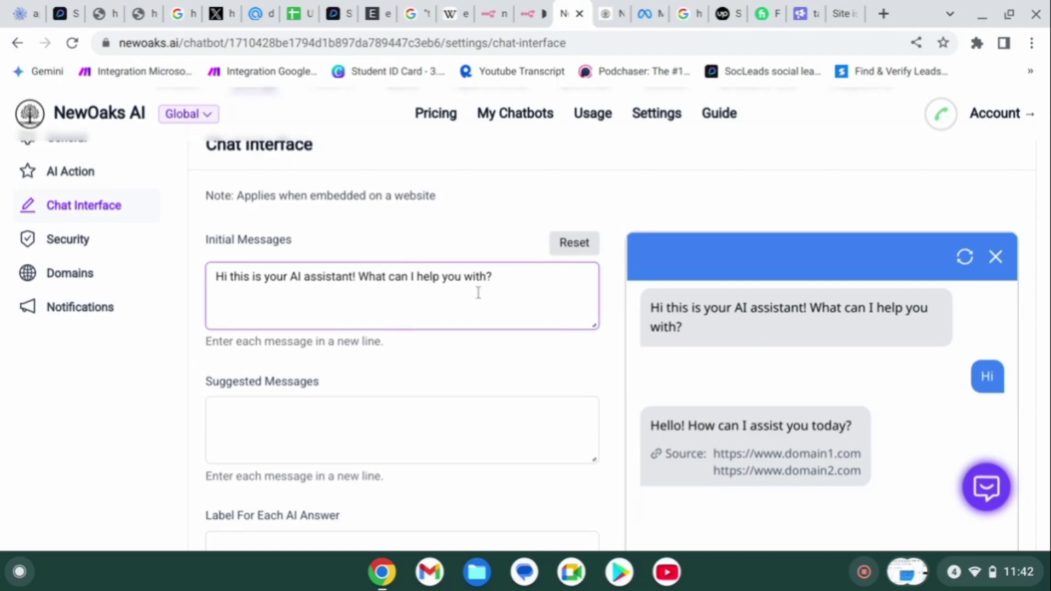
scroll(478, 293, "down", 2)
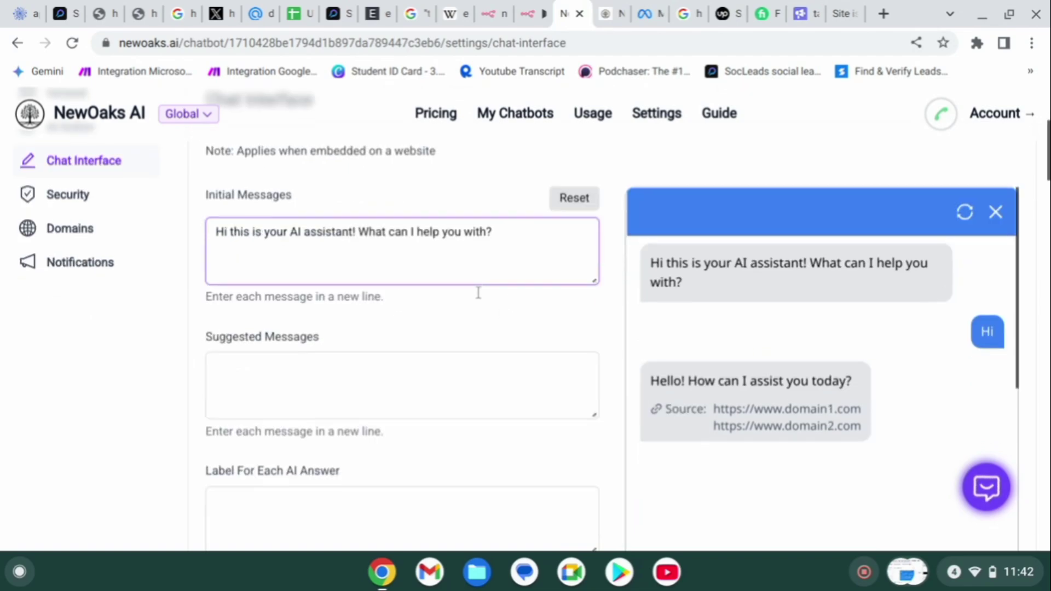
left_click(326, 378)
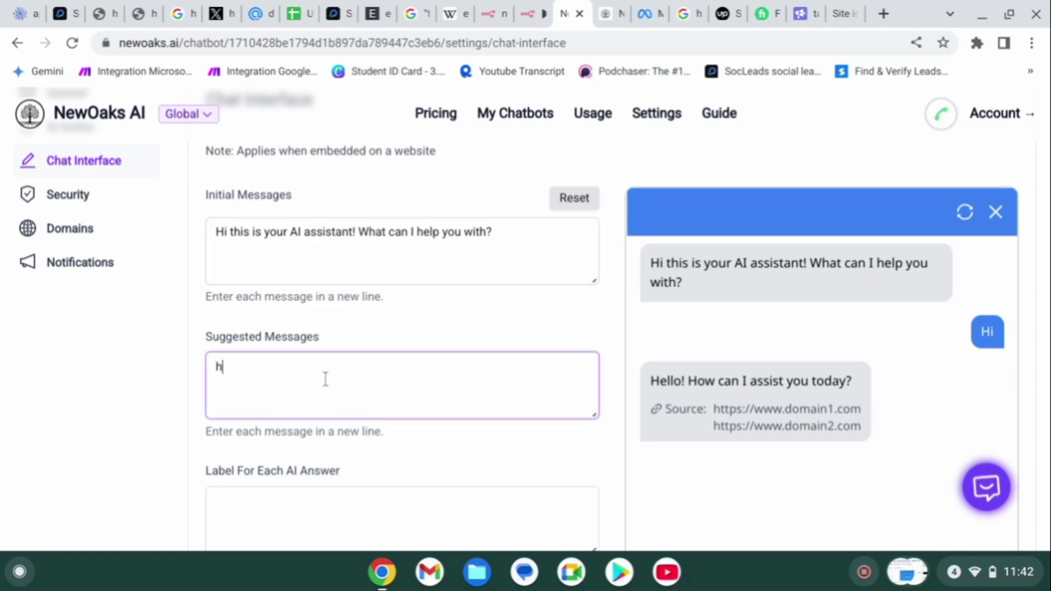
type("how cn")
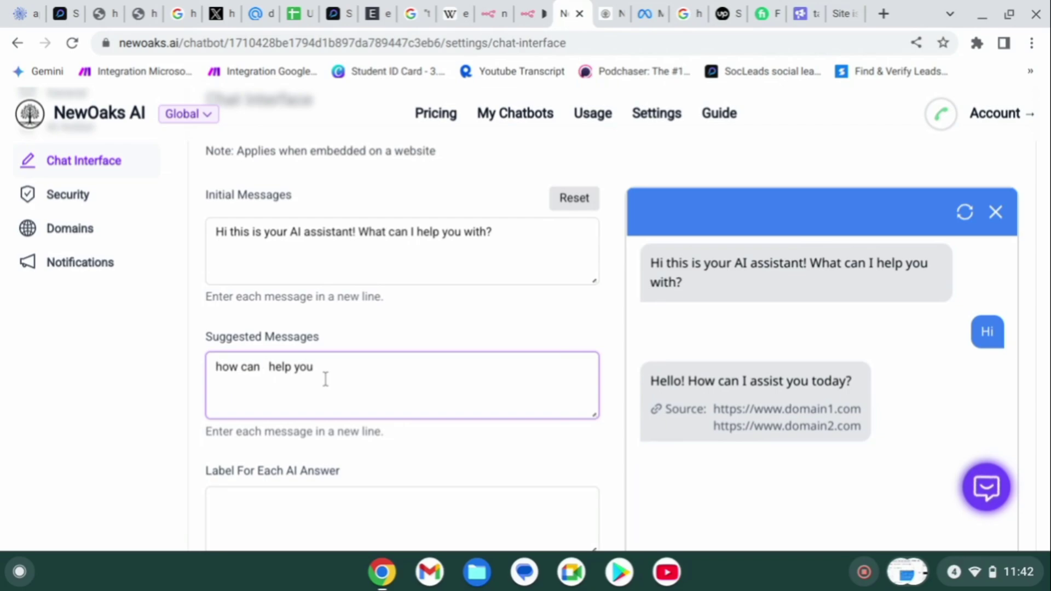
type("I")
Step: Look over the theme and size options, and enable Shadow Settings for the chat interface
scroll(326, 379, "down", 3)
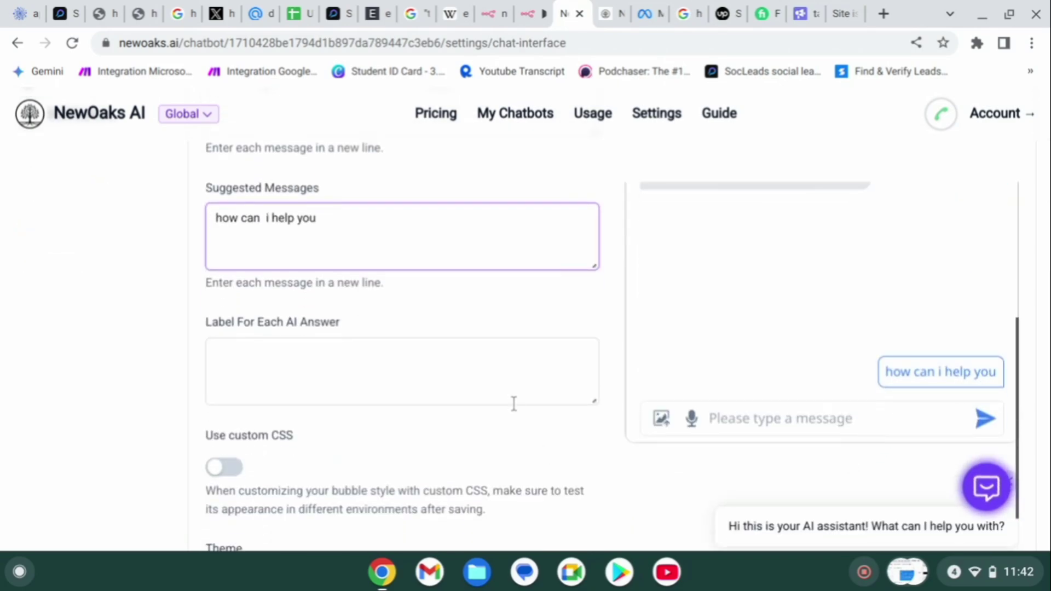
scroll(390, 331, "down", 10)
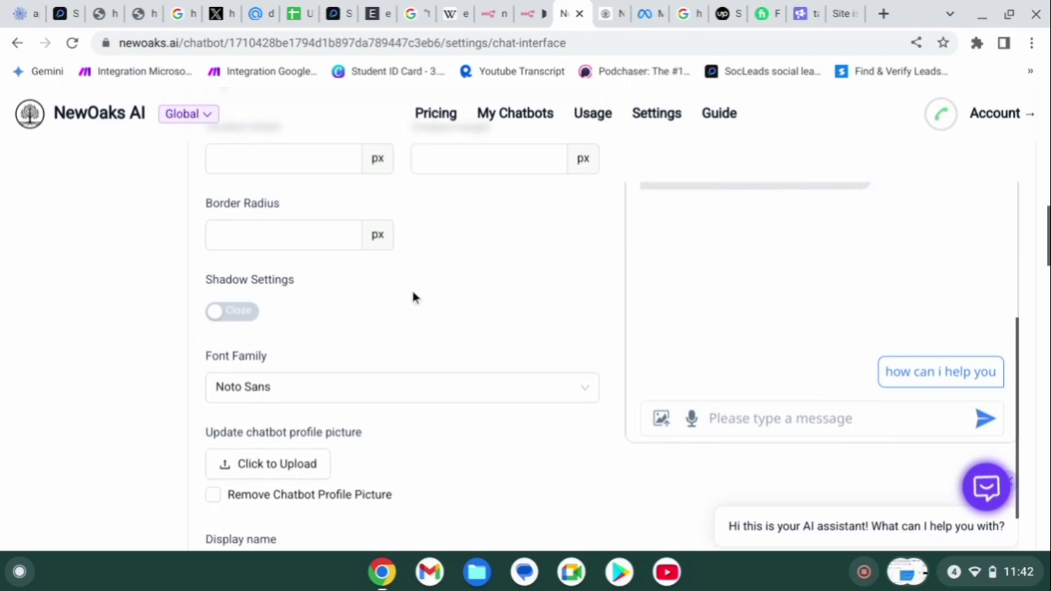
scroll(413, 297, "up", 5)
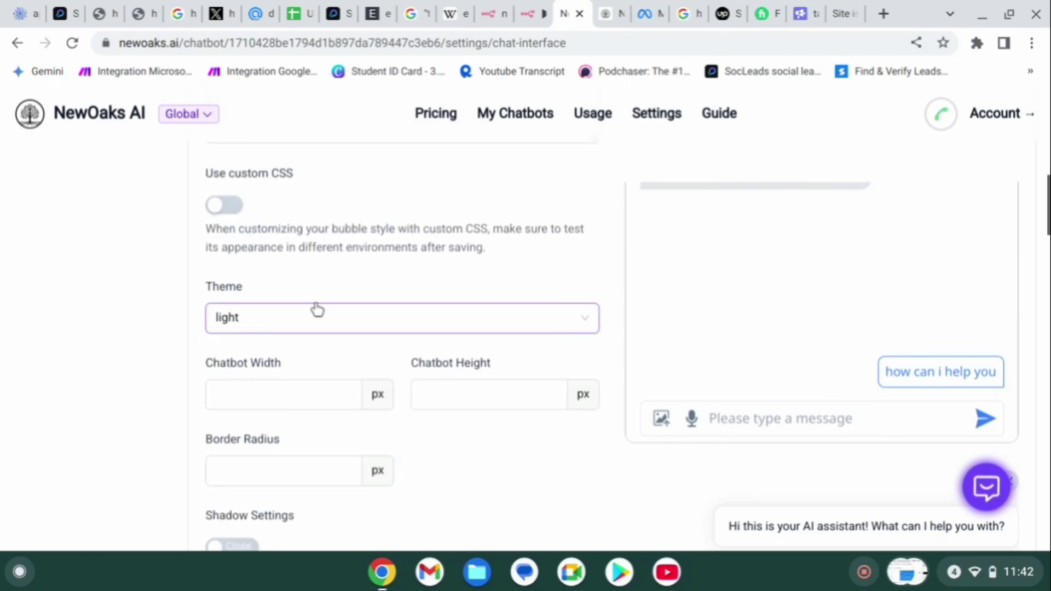
scroll(281, 218, "down", 5)
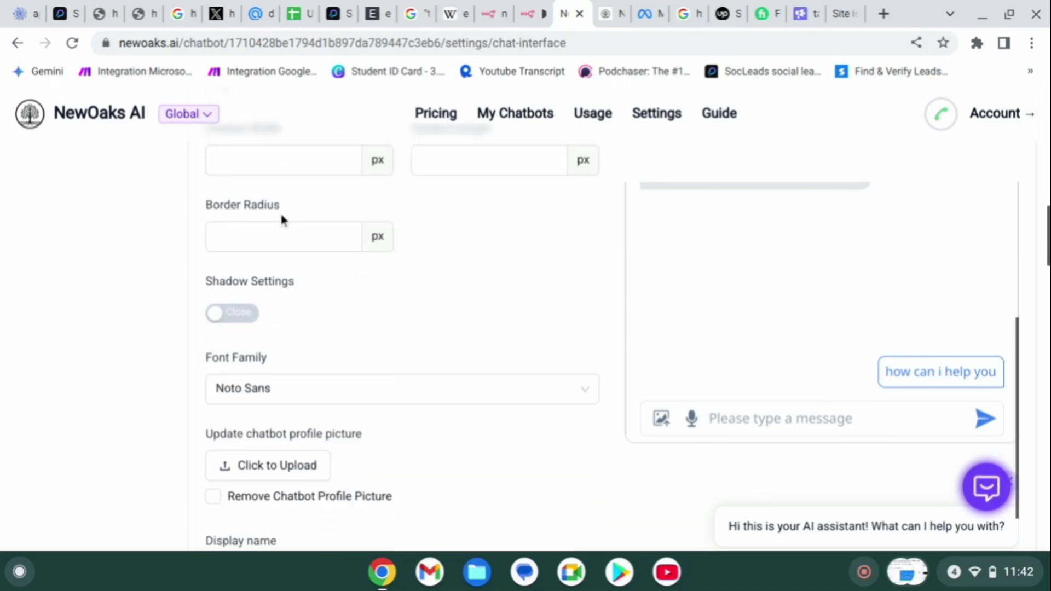
left_click(251, 296)
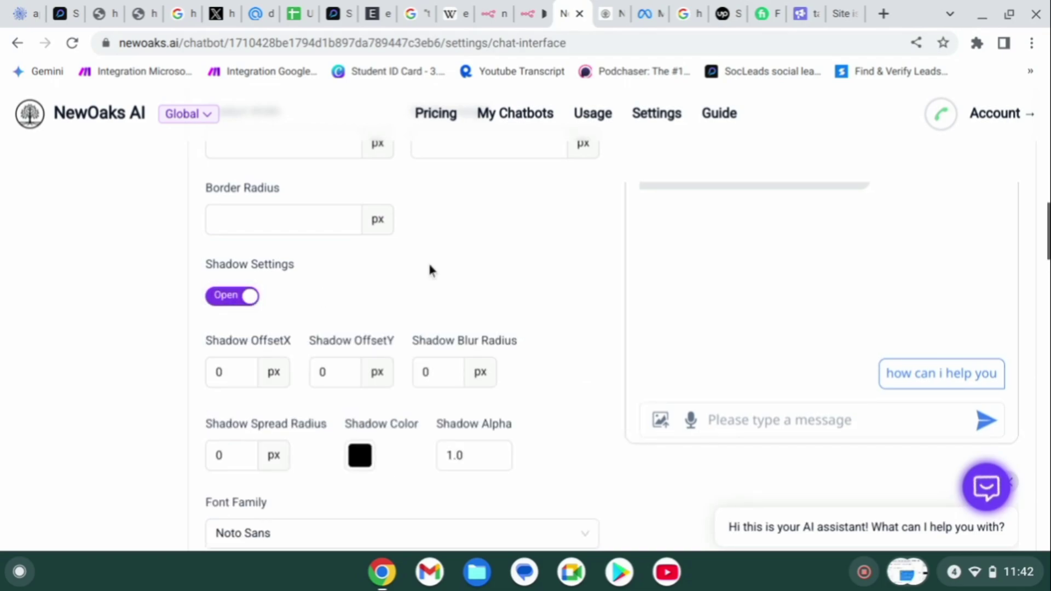
Step: Review the remaining Chat Interface options from display name to privacy policy, and open the site's support chat widget
scroll(429, 268, "down", 8)
scroll(429, 268, "down", 2)
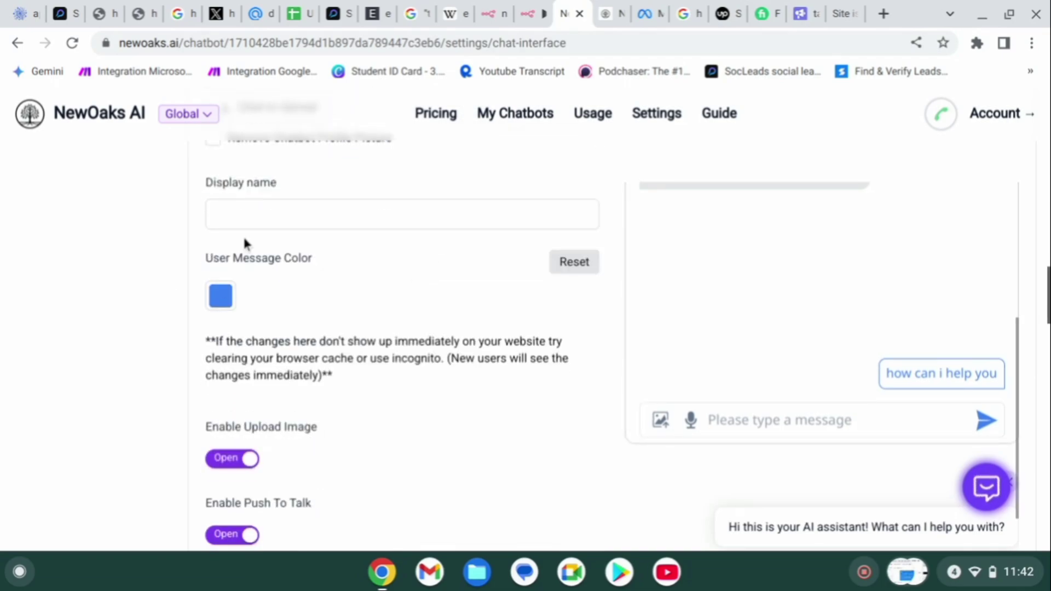
scroll(359, 276, "down", 6)
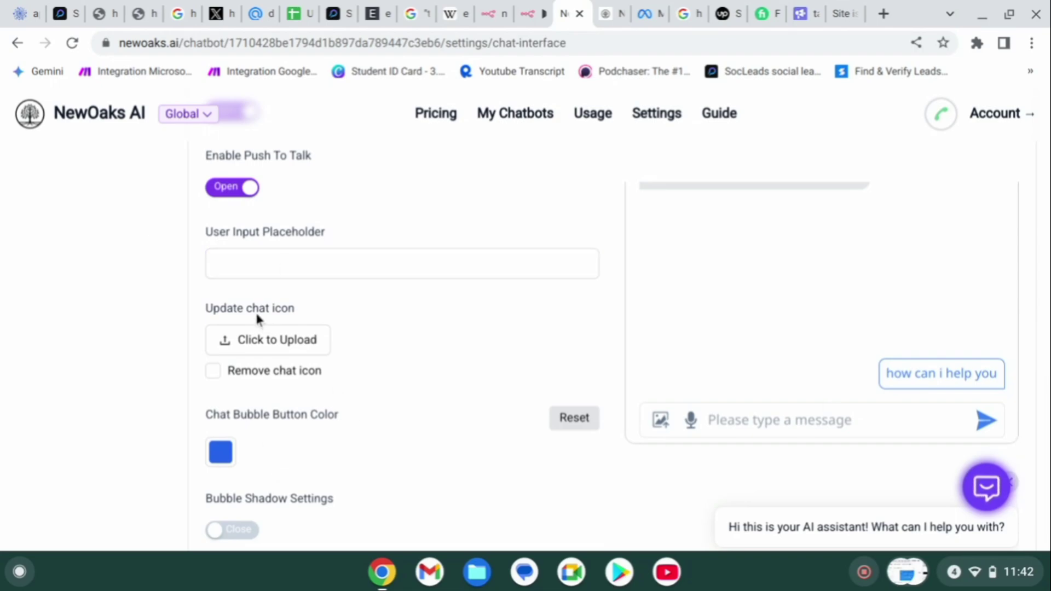
scroll(372, 412, "down", 4)
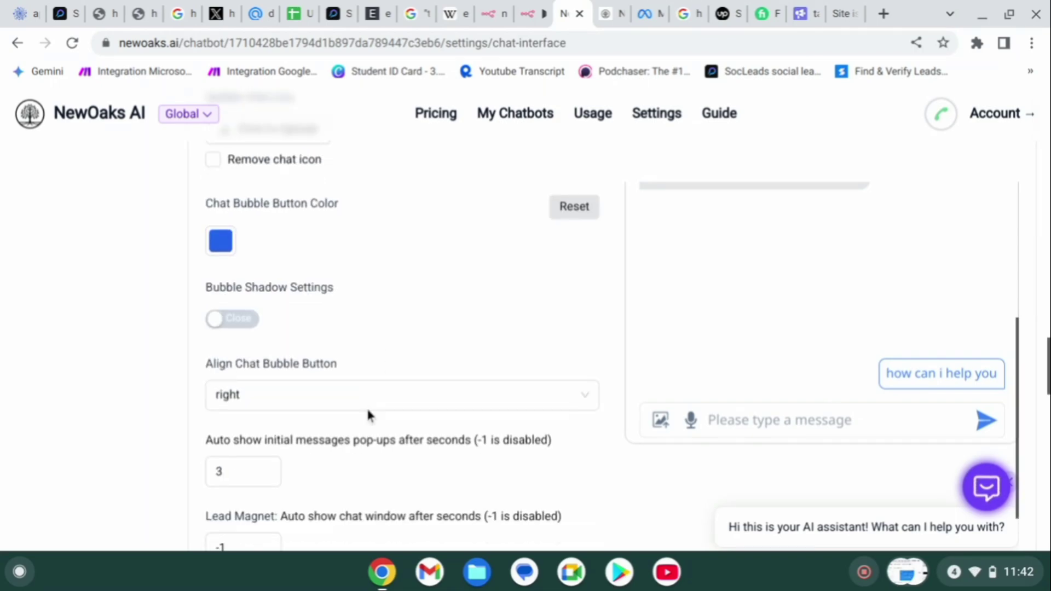
scroll(368, 414, "down", 3)
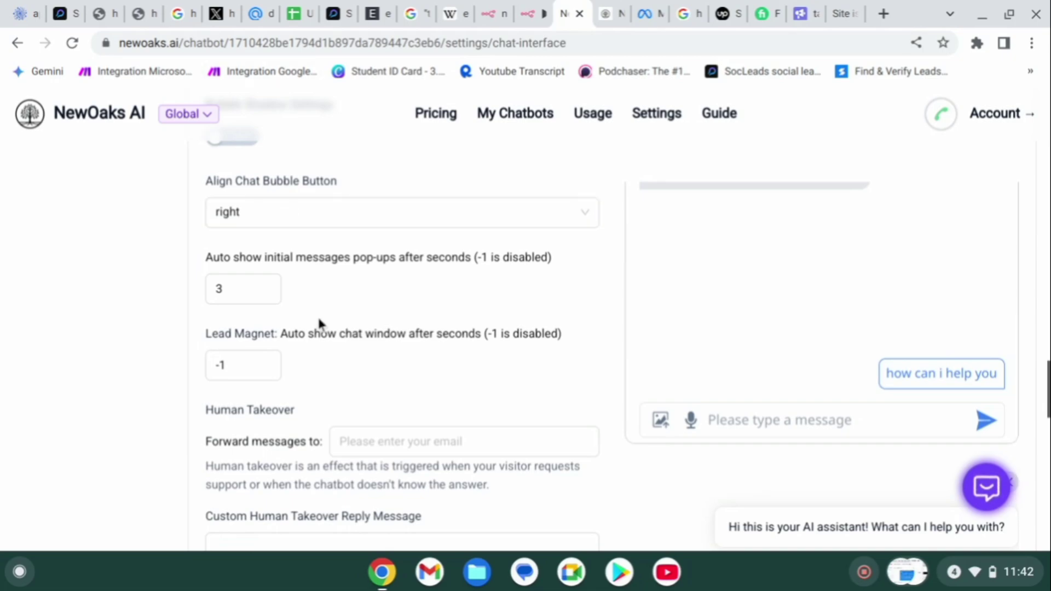
scroll(317, 314, "down", 5)
scroll(319, 323, "down", 3)
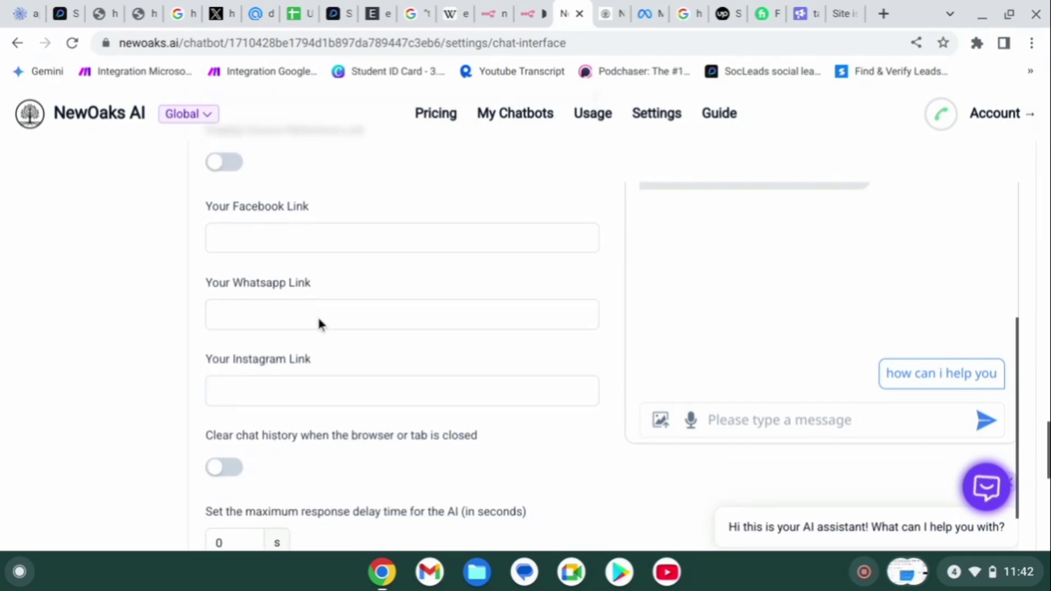
left_click(320, 322)
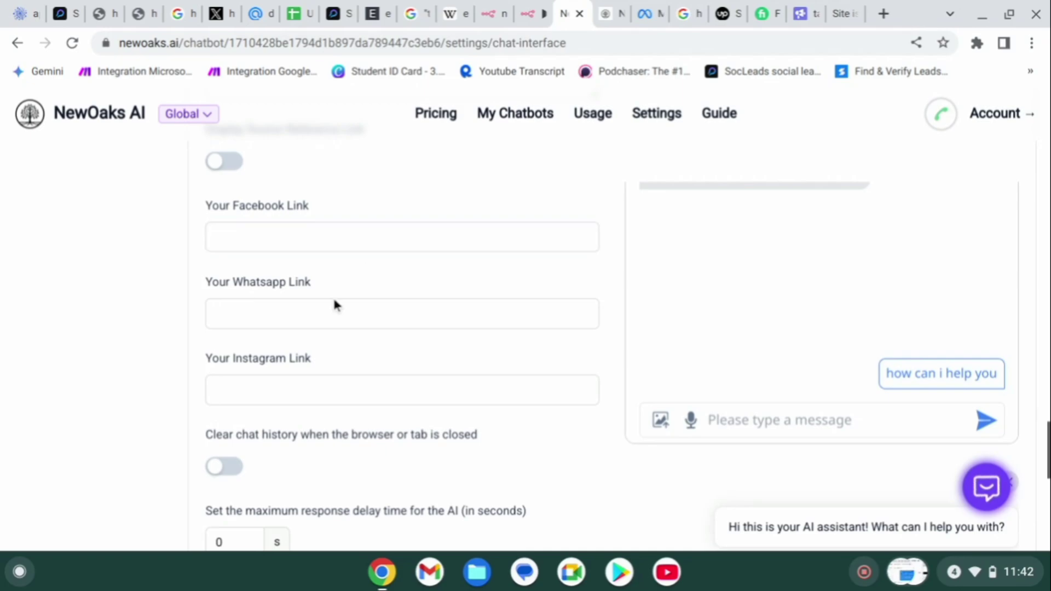
scroll(331, 304, "down", 3)
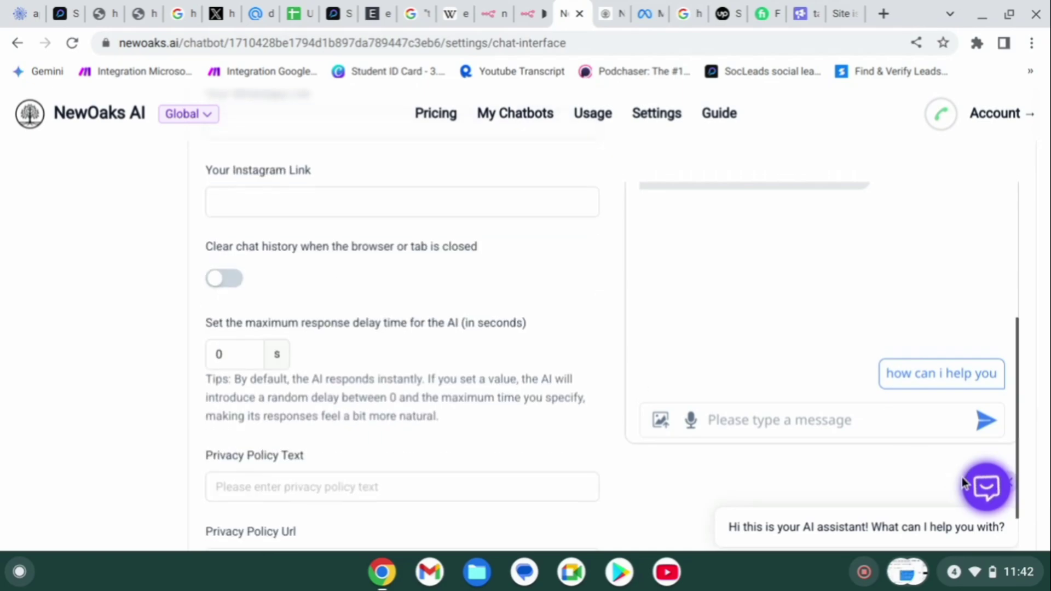
left_click(969, 489)
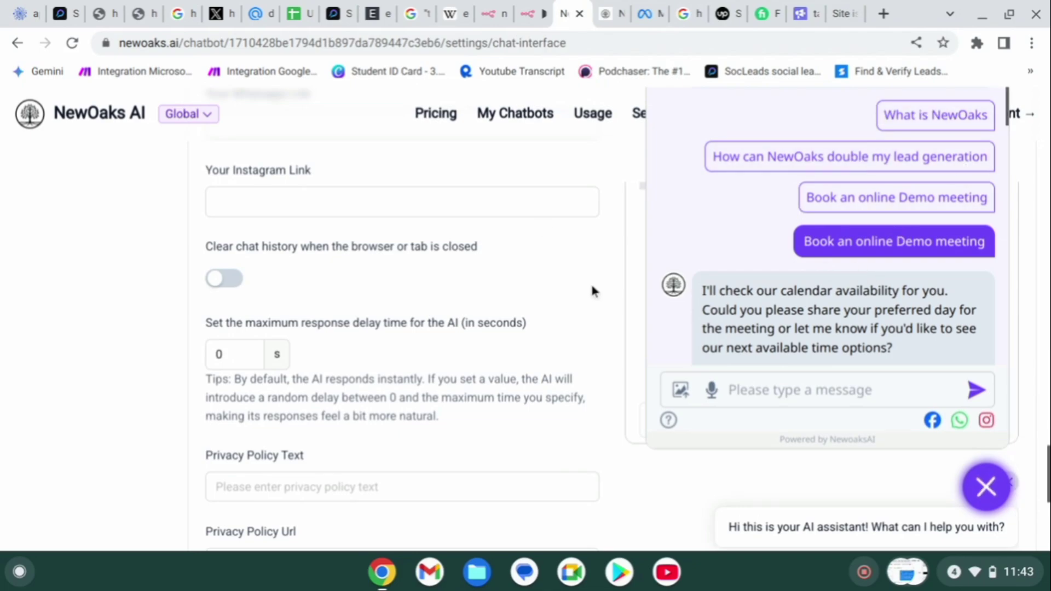
scroll(591, 287, "down", 5)
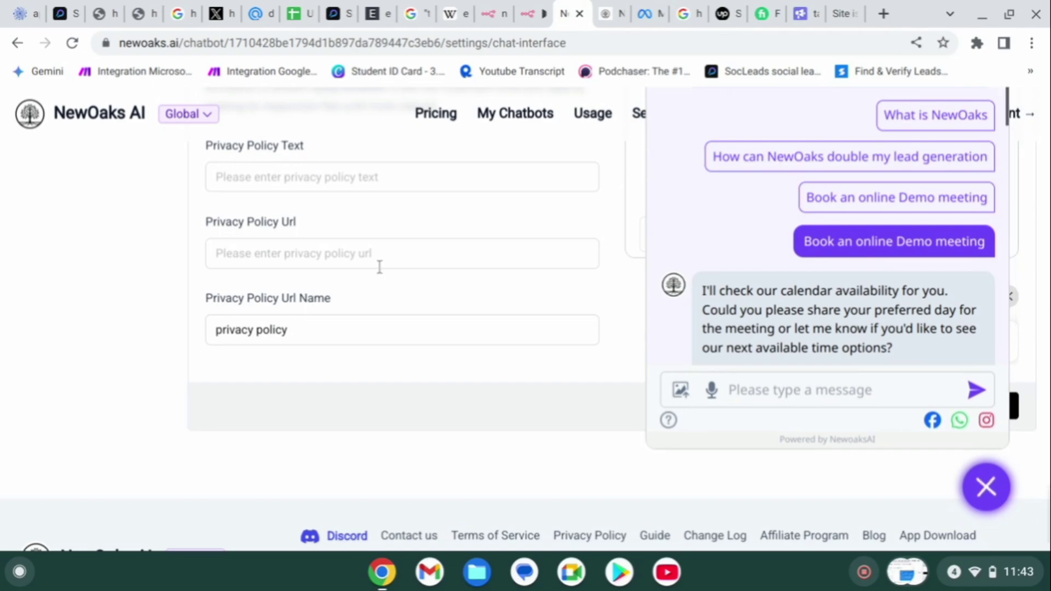
Step: Review the chatbot's Security settings, covering domain visibility, the message rate limit and the limit-reached message
left_click(369, 253)
scroll(368, 250, "up", 5)
scroll(369, 253, "up", 5)
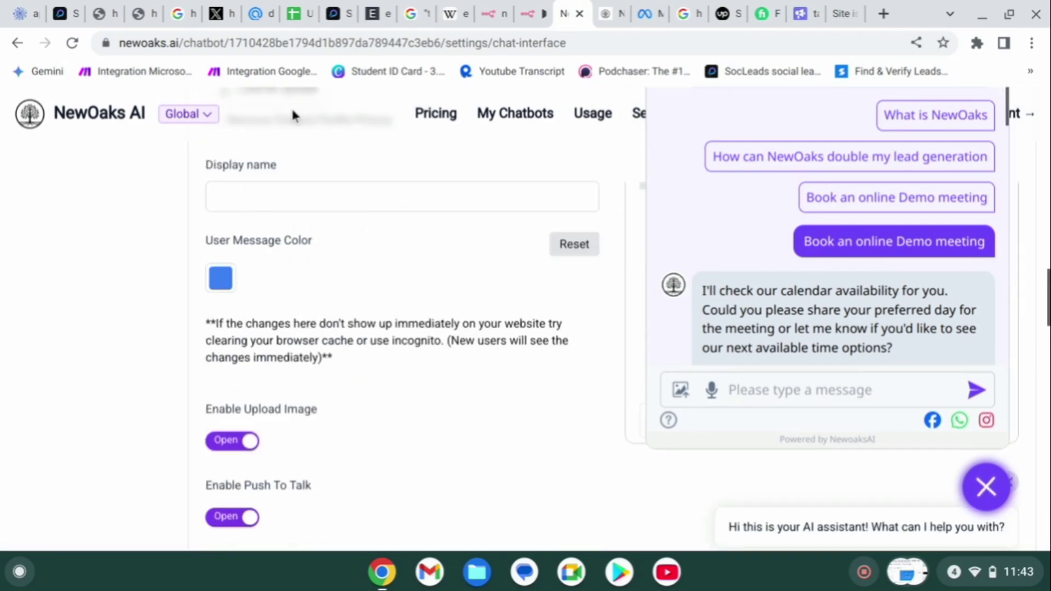
scroll(288, 437, "up", 5)
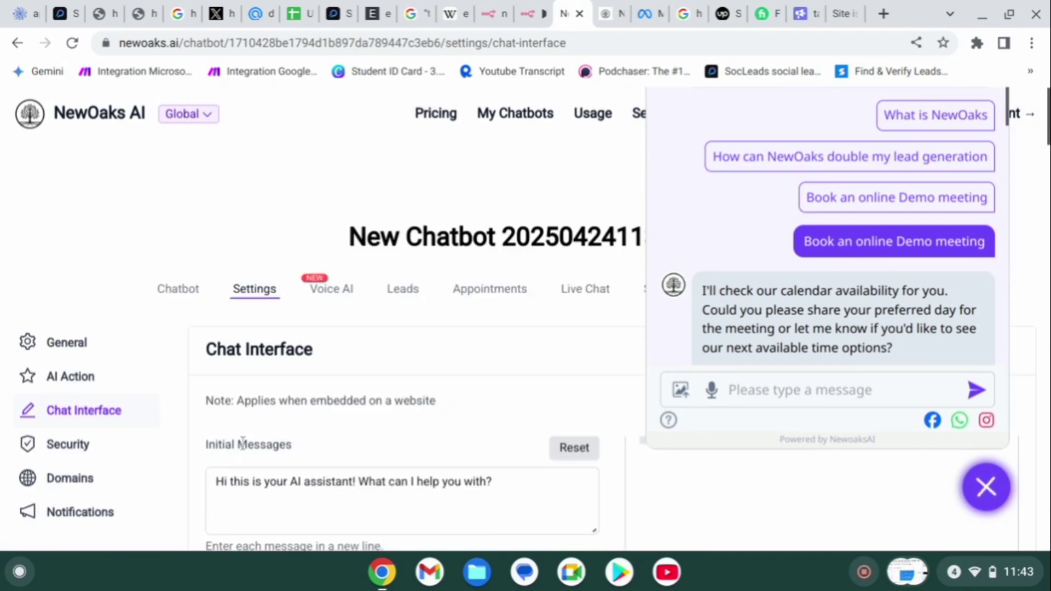
left_click(57, 445)
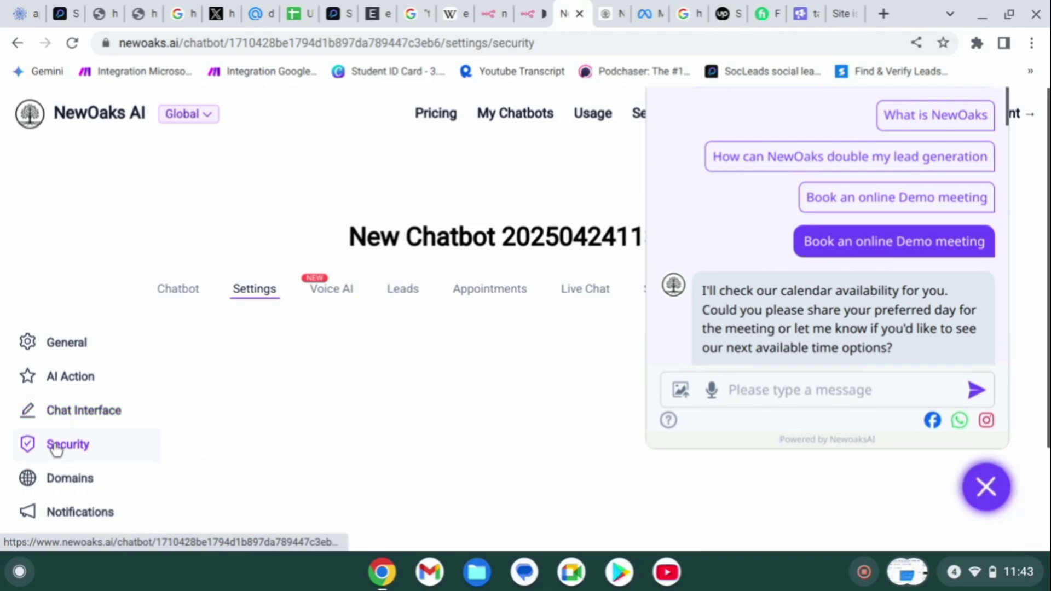
scroll(55, 448, "down", 3)
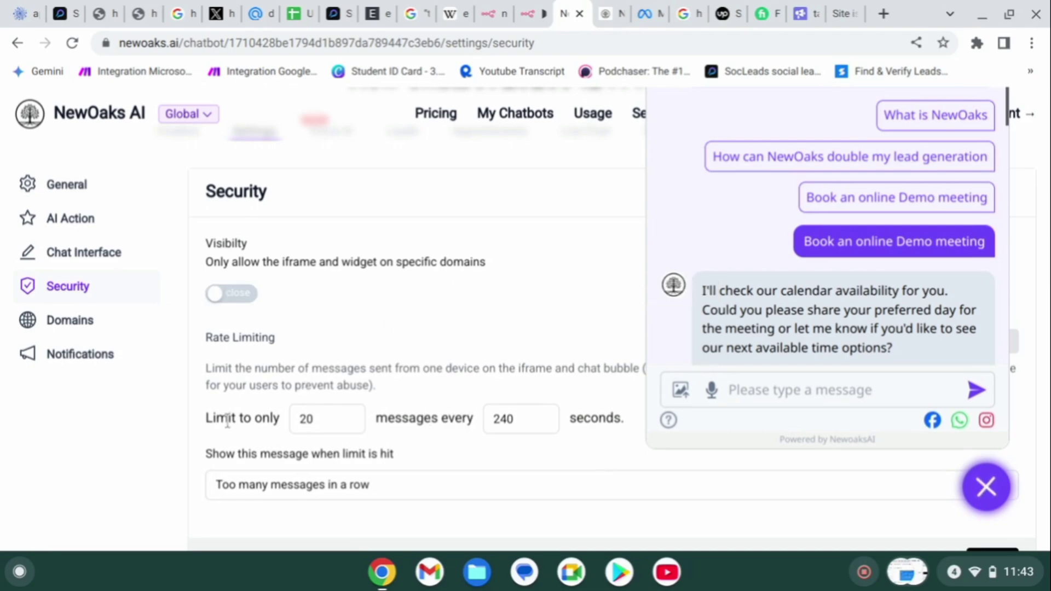
left_click(312, 419)
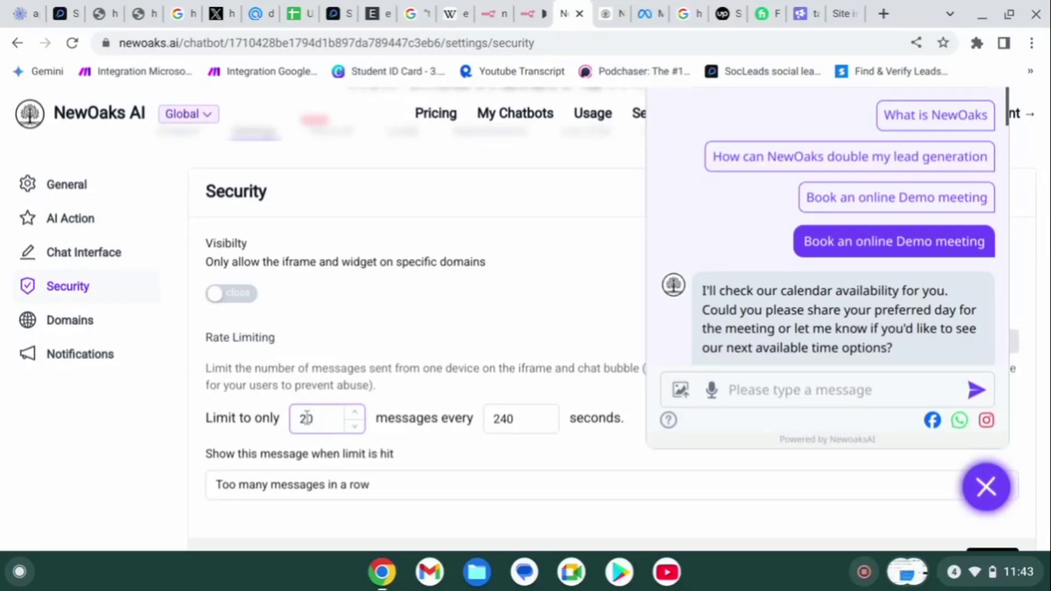
left_click(537, 418)
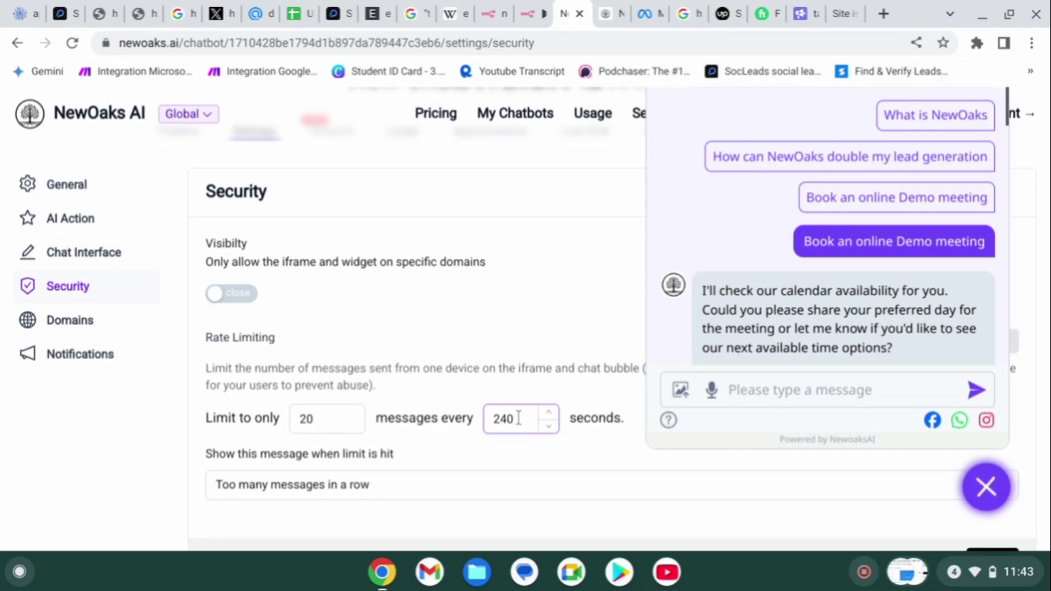
left_click(221, 518)
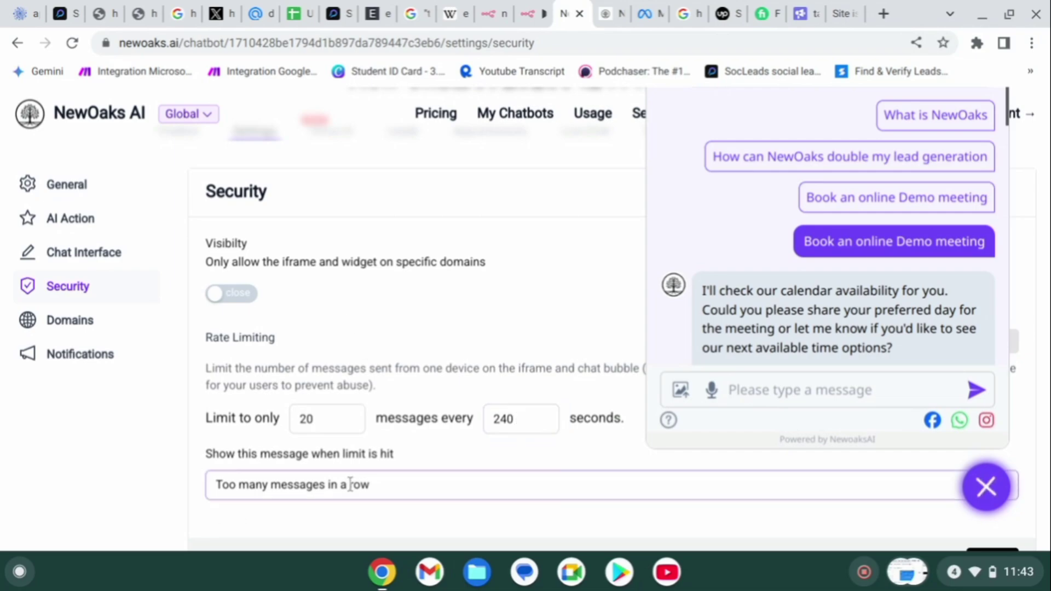
left_click(315, 416)
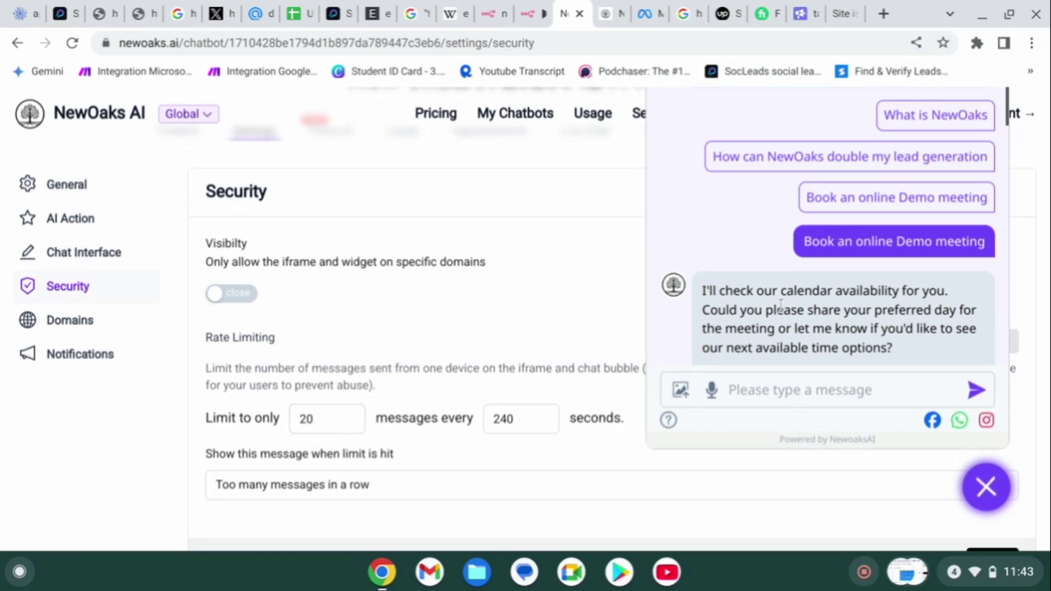
scroll(783, 306, "down", 10)
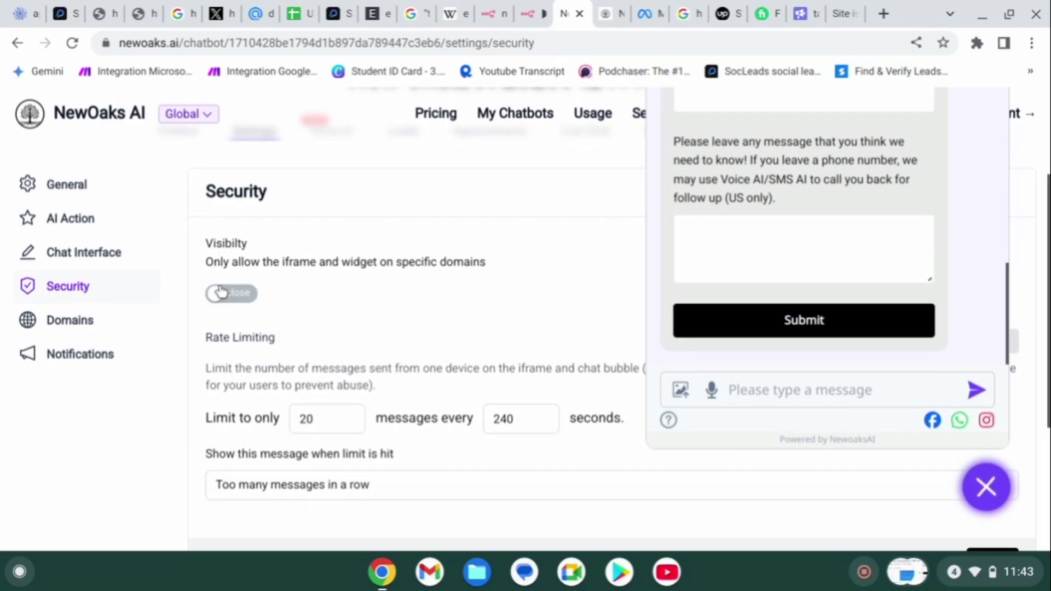
Step: Look over the Domains settings, including the custom domain field and the multi-domain chatbot configuration
left_click(115, 321)
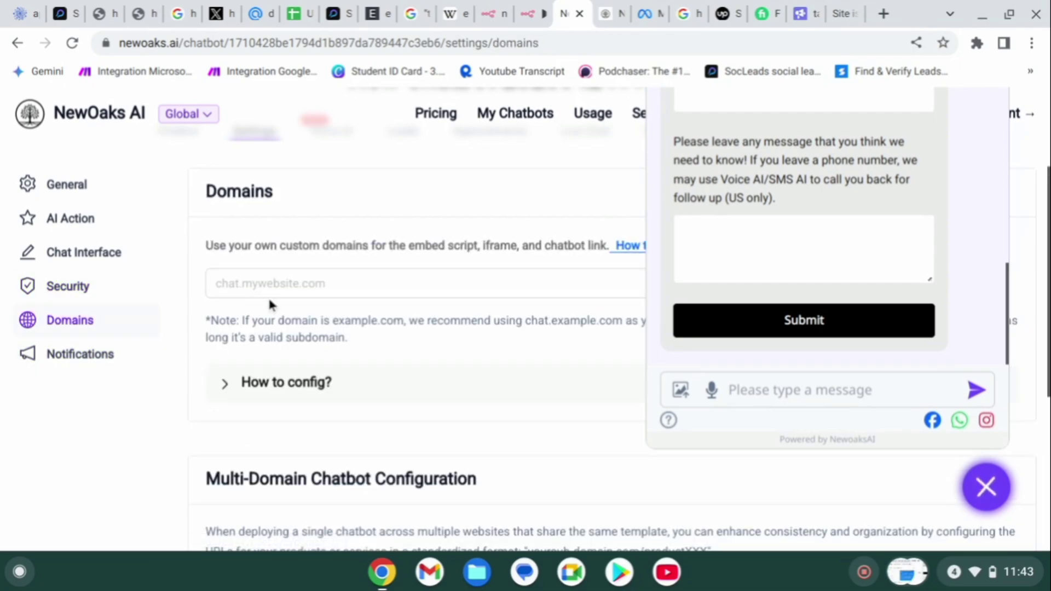
left_click(289, 296)
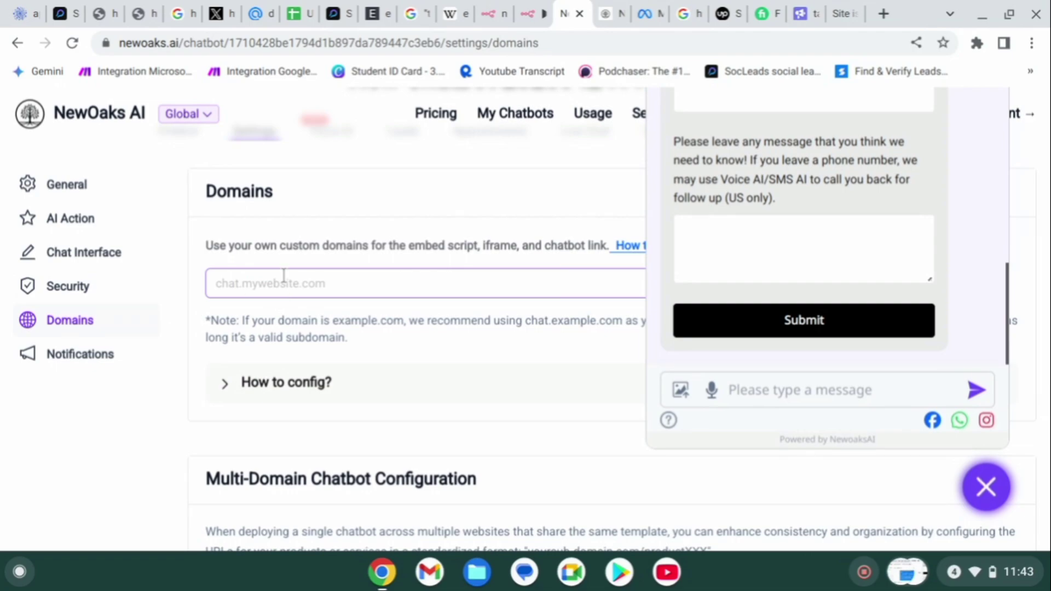
scroll(303, 279, "down", 5)
scroll(303, 280, "up", 8)
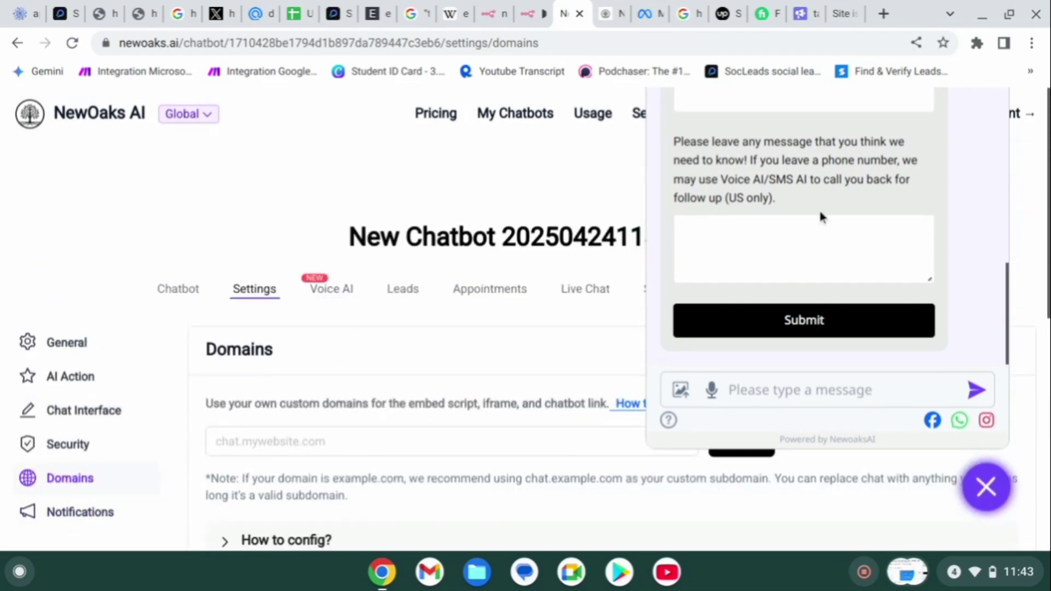
left_click(416, 440)
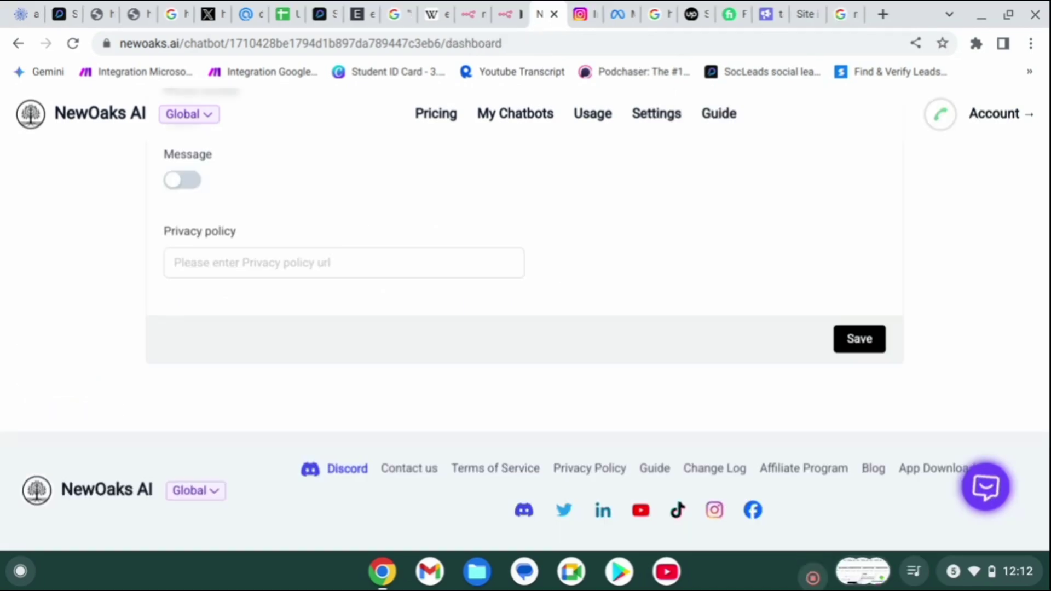
Step: Set the lead form's title to "x" and enable the Obligatory Pre-Chat Form
scroll(617, 280, "up", 10)
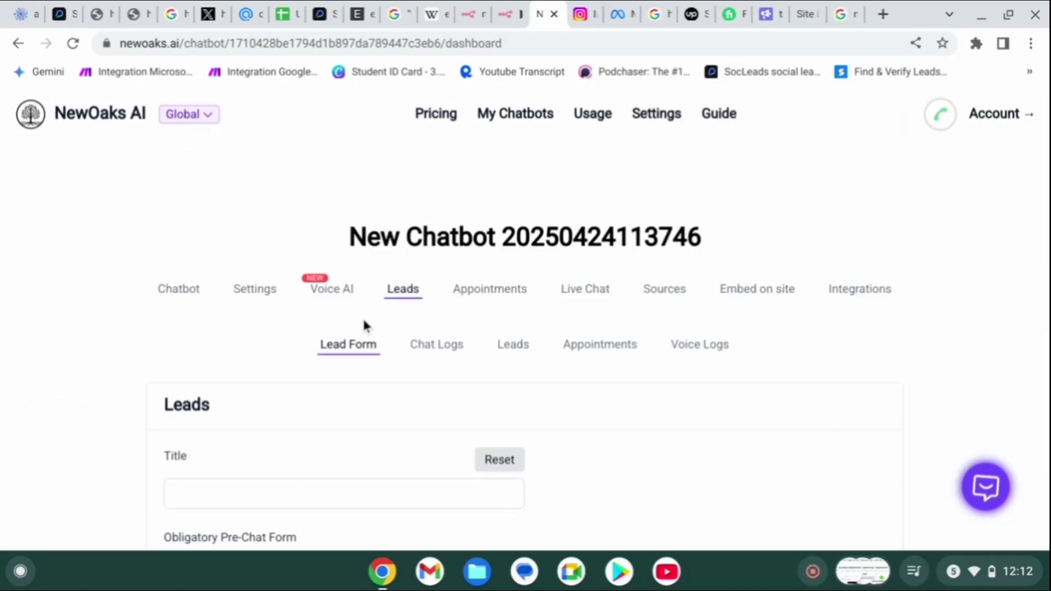
scroll(352, 472, "down", 3)
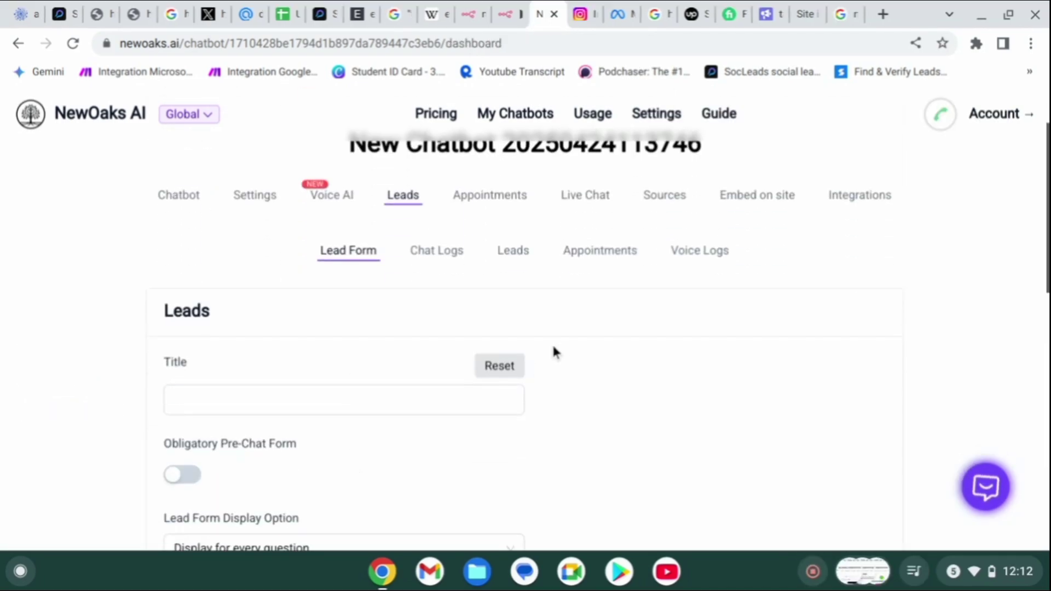
left_click(513, 364)
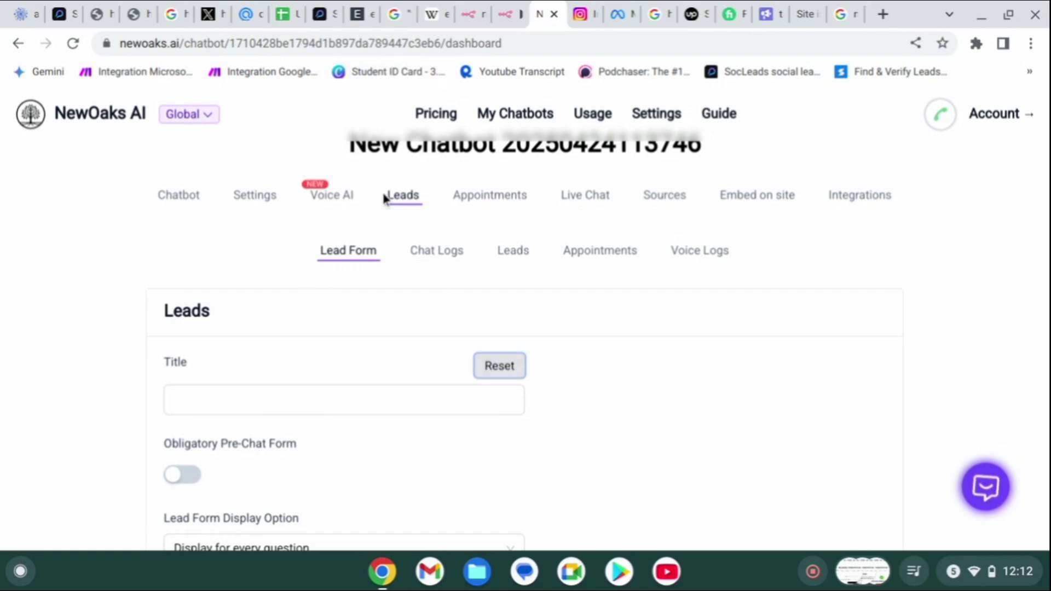
left_click(236, 410)
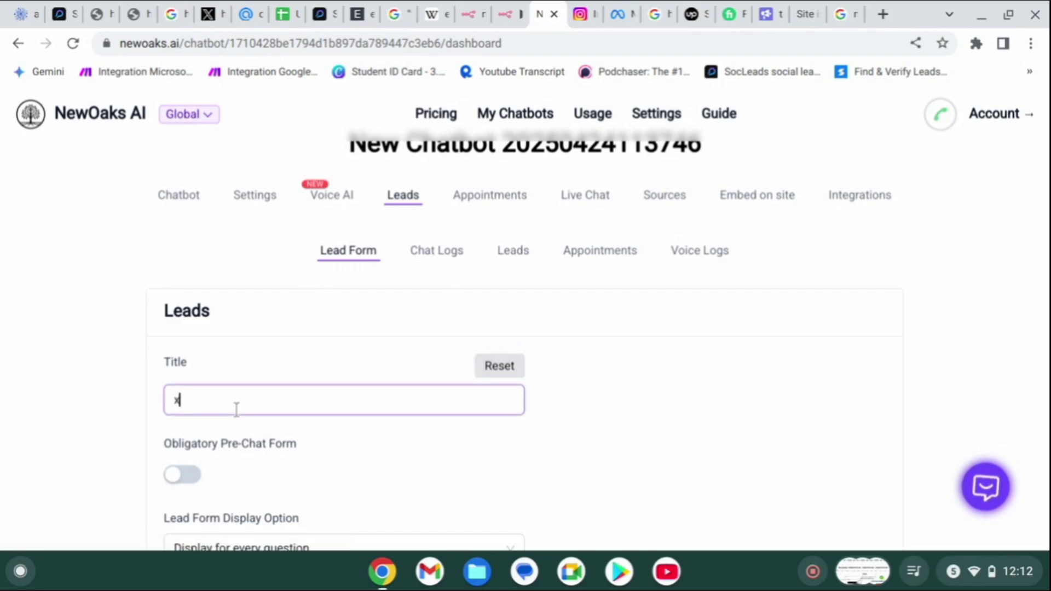
left_click(186, 477)
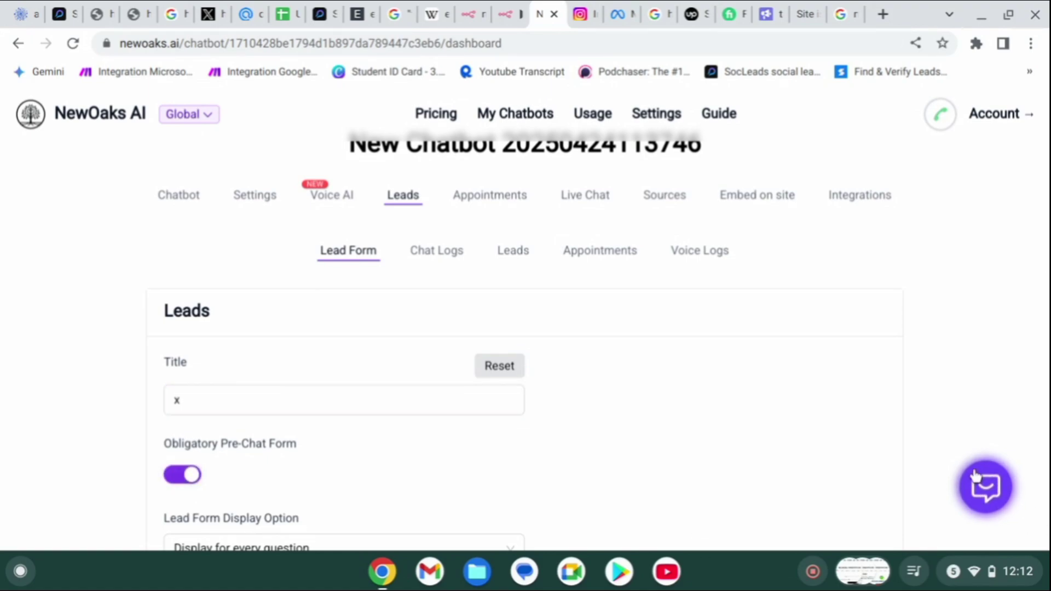
Step: Examine the example contact form in the site's support chat widget, and close the widget
left_click(985, 487)
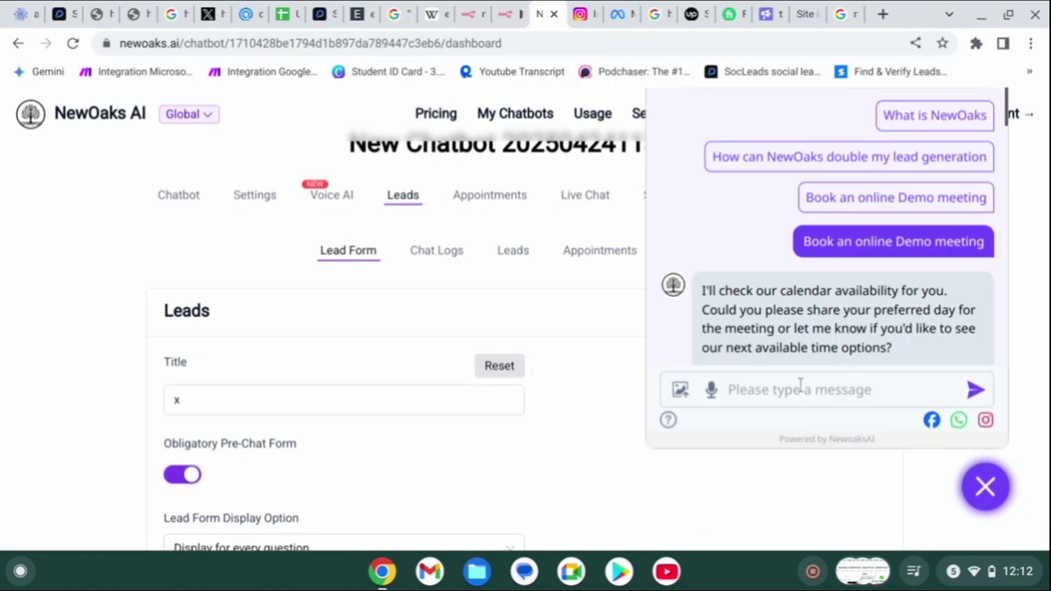
scroll(808, 237, "down", 10)
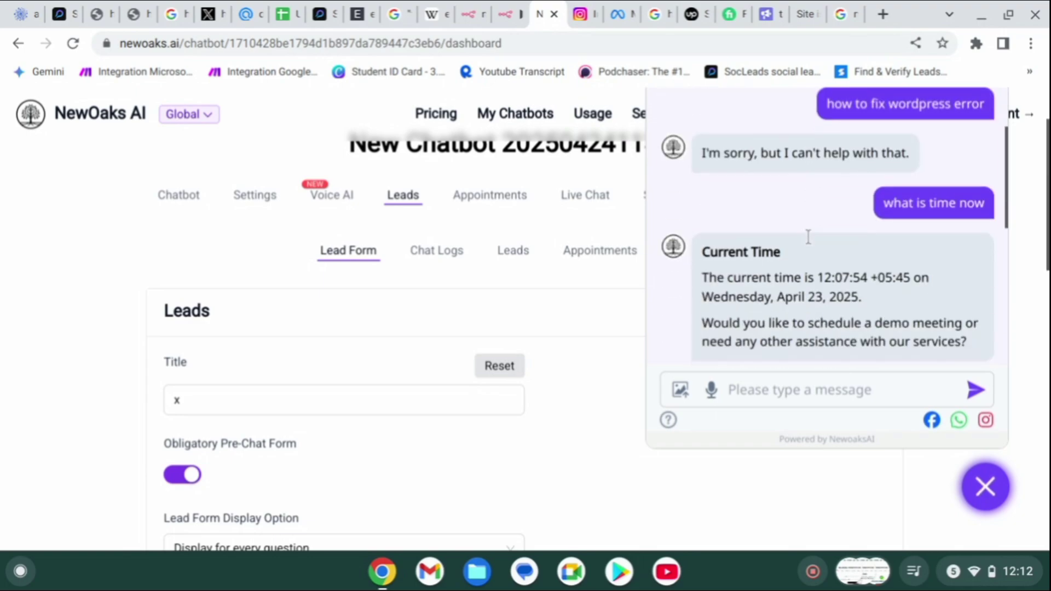
scroll(808, 236, "up", 5)
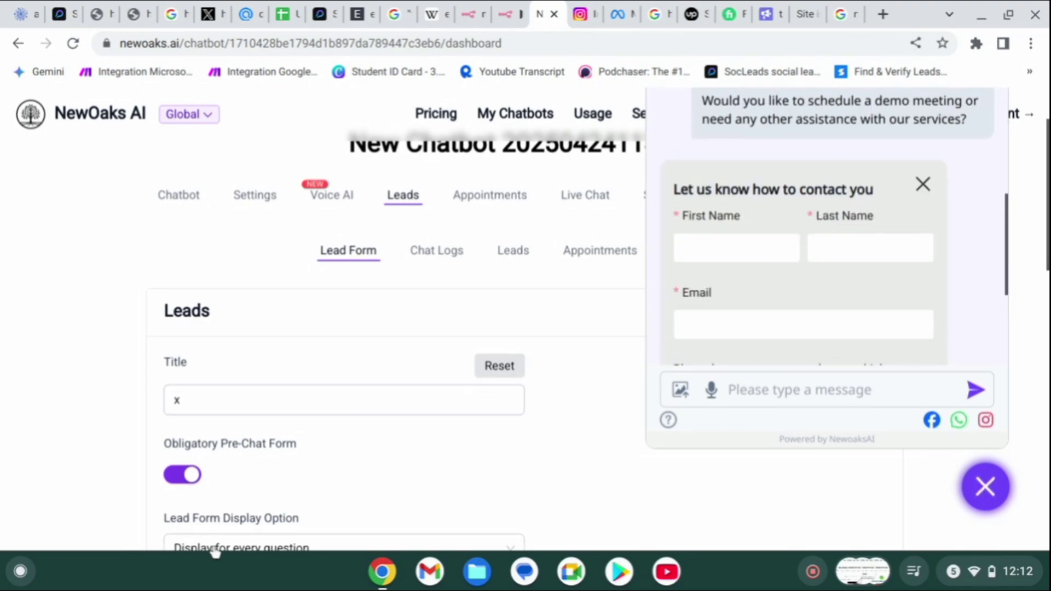
left_click(566, 351)
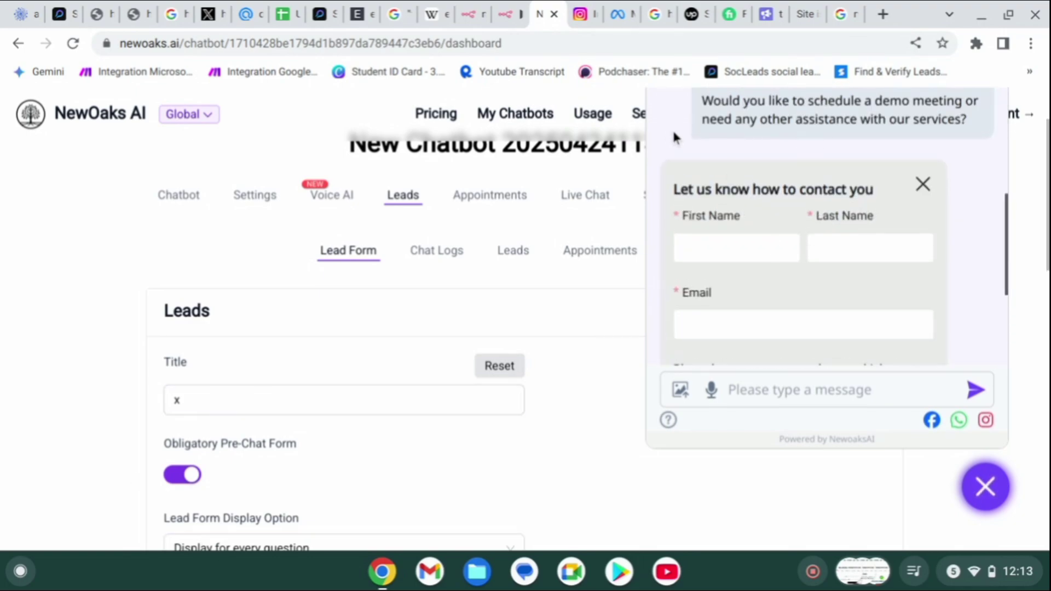
scroll(721, 197, "down", 1)
scroll(721, 198, "down", 2)
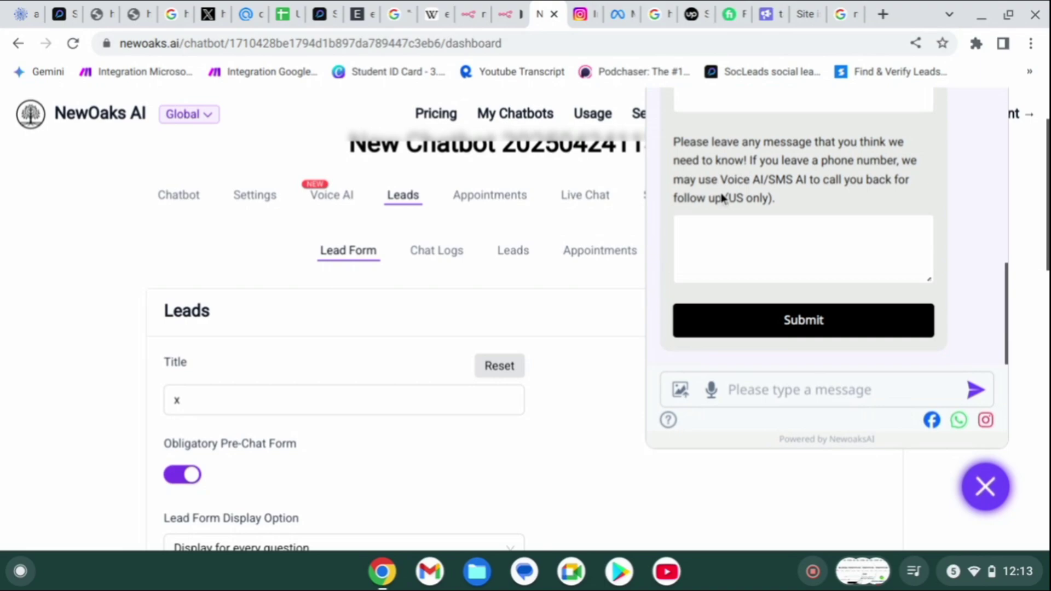
scroll(720, 197, "up", 2)
scroll(761, 277, "down", 3)
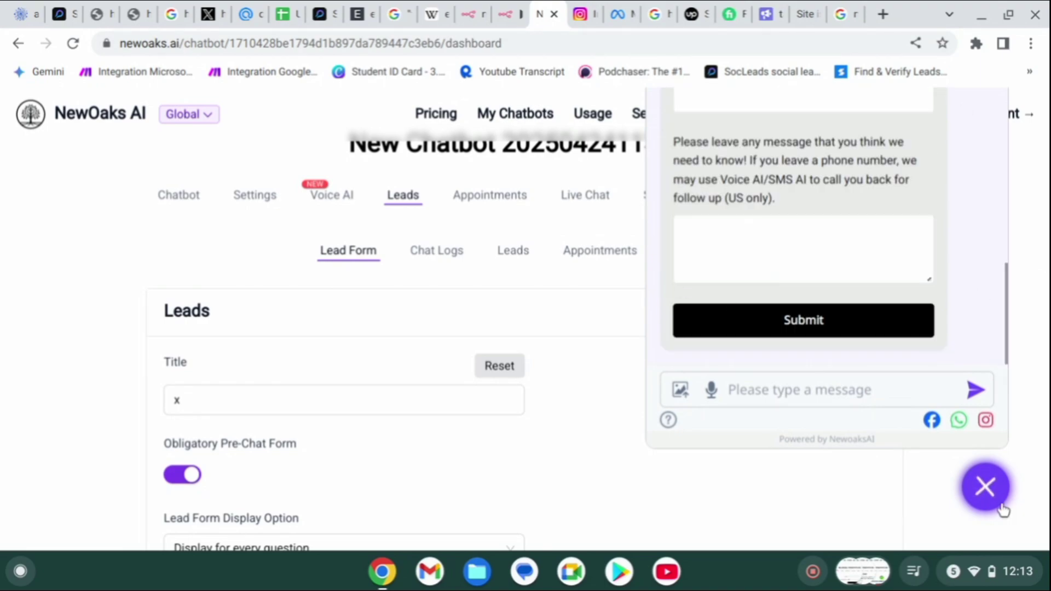
left_click(986, 486)
Step: Choose "Display for every question" as the Lead Form Display Option
scroll(528, 489, "down", 3)
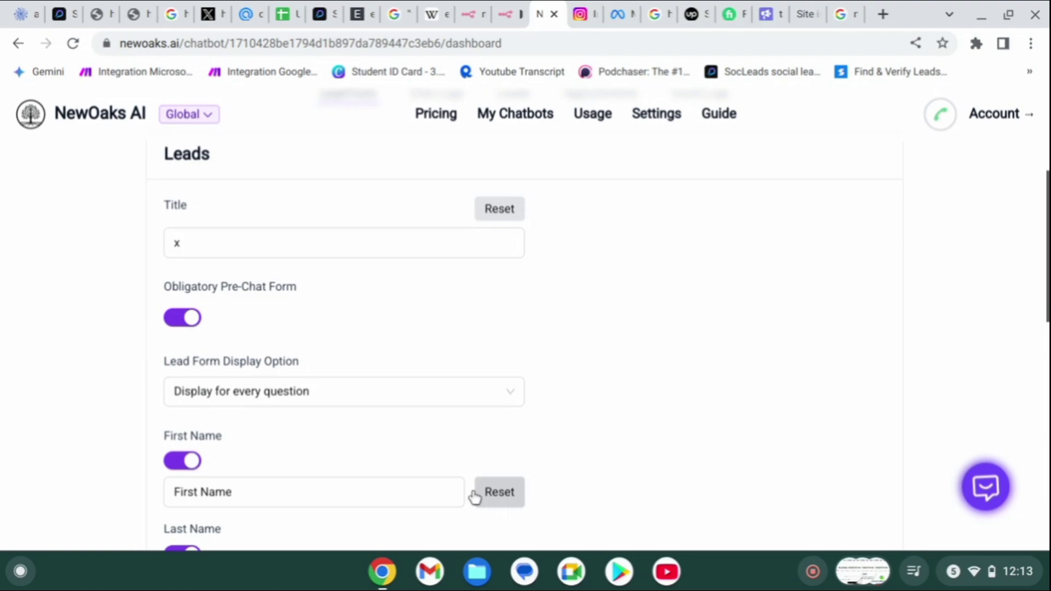
left_click(282, 392)
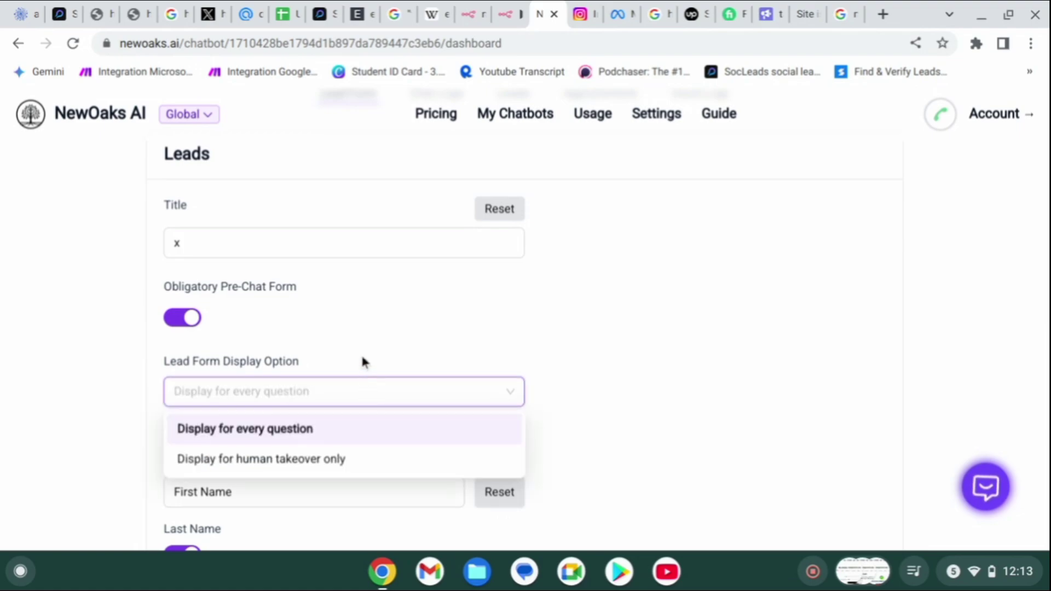
left_click(357, 429)
Step: Disable the Message field in the lead form and save the form's settings
scroll(326, 469, "down", 2)
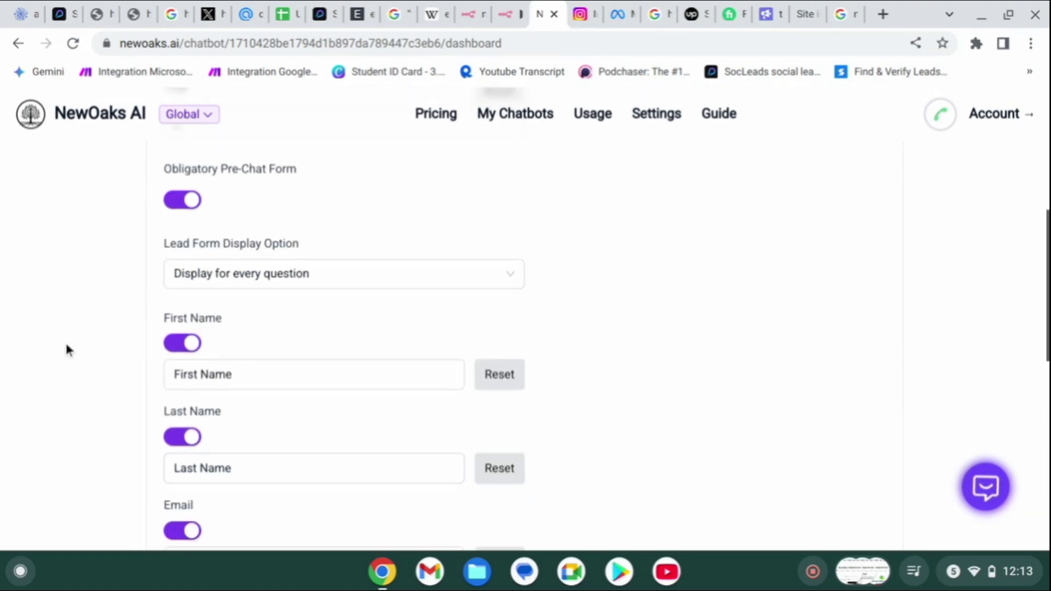
scroll(265, 436, "down", 1)
scroll(265, 436, "down", 3)
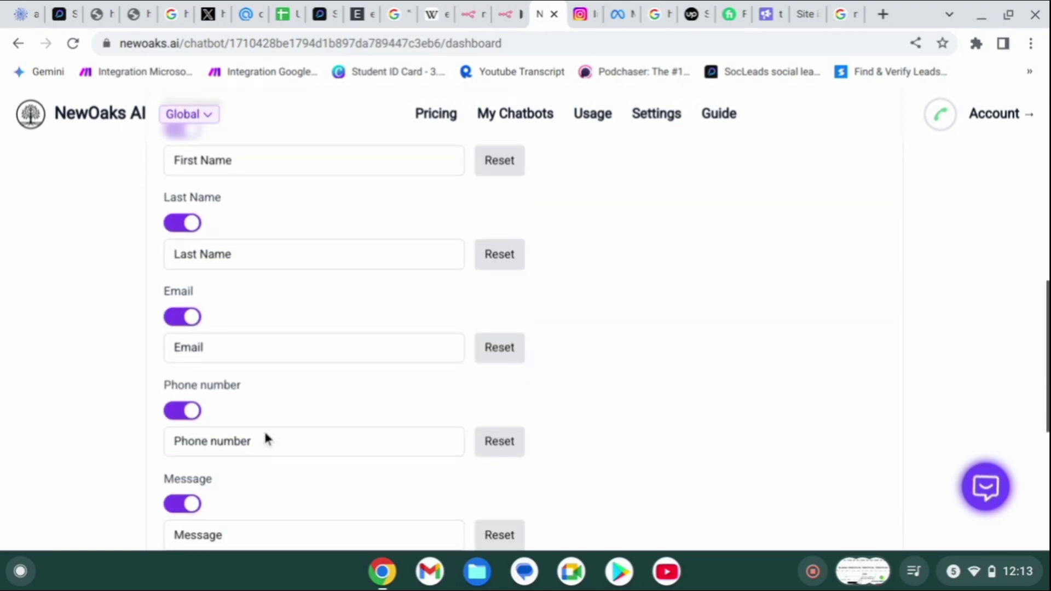
left_click(184, 486)
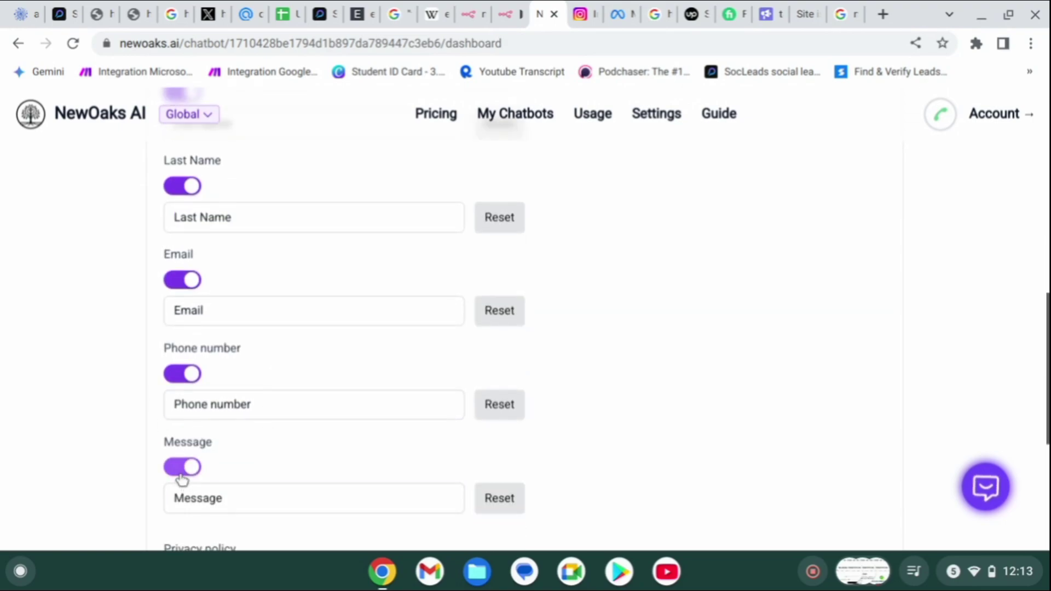
left_click(181, 472)
scroll(179, 478, "down", 4)
scroll(182, 481, "down", 1)
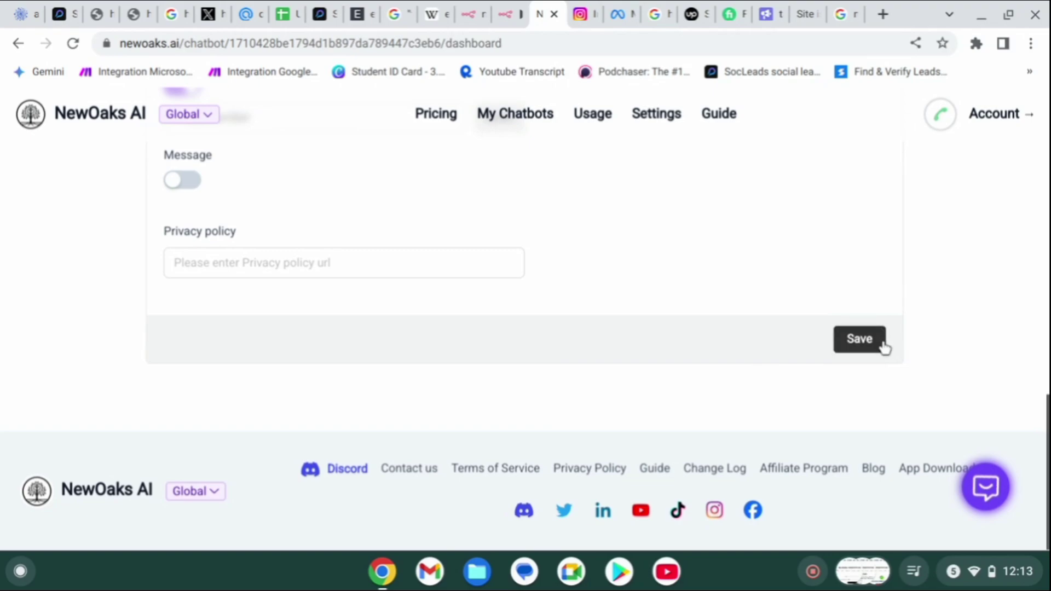
left_click(860, 340)
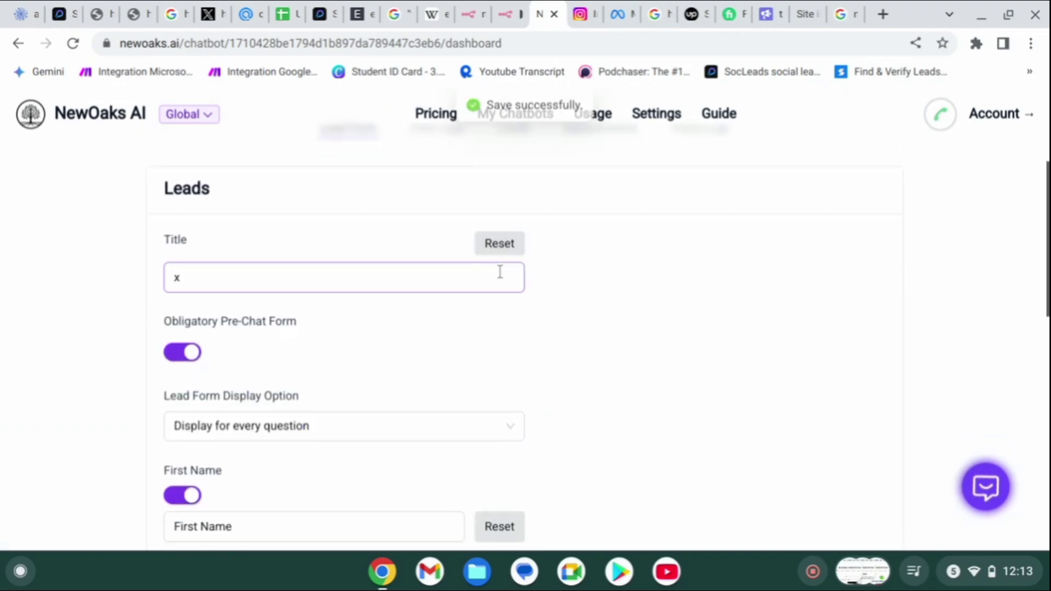
Step: Review the chatbot's General settings, from its name and base prompt to the temperature and timezone
scroll(427, 279, "up", 4)
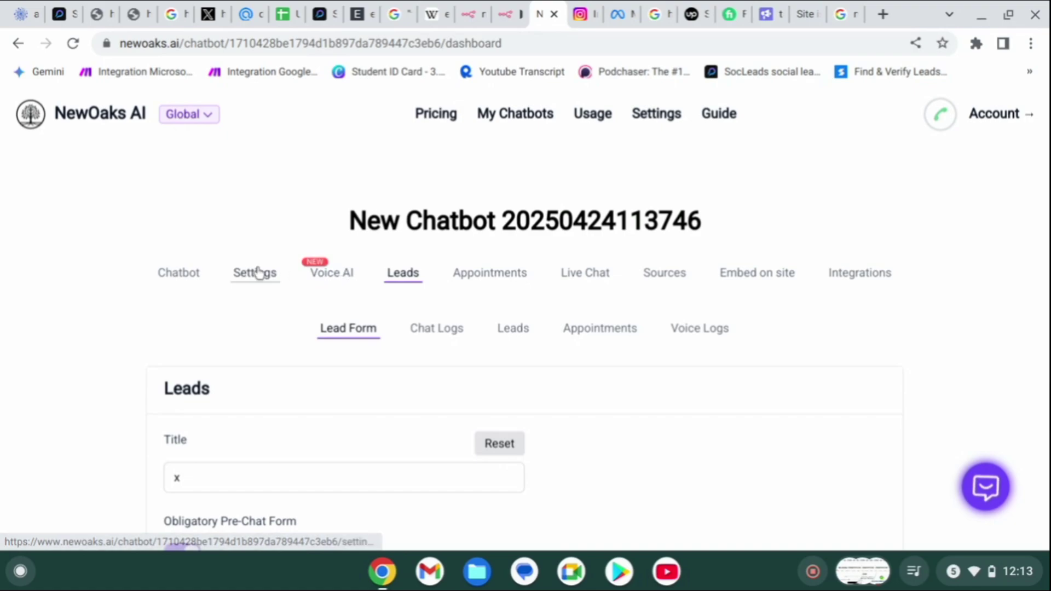
left_click(193, 276)
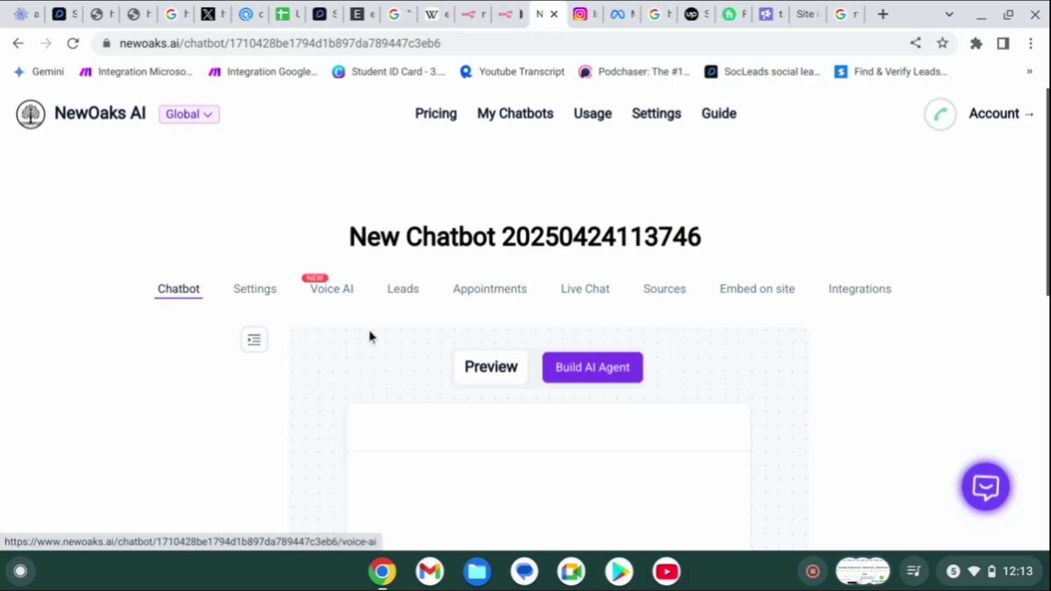
left_click(272, 292)
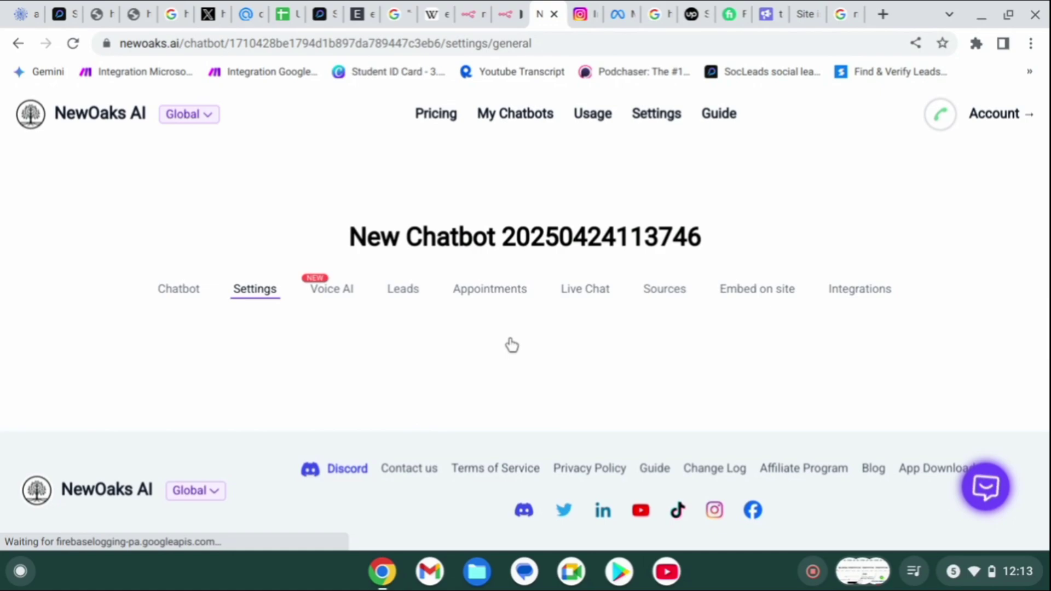
scroll(512, 345, "down", 2)
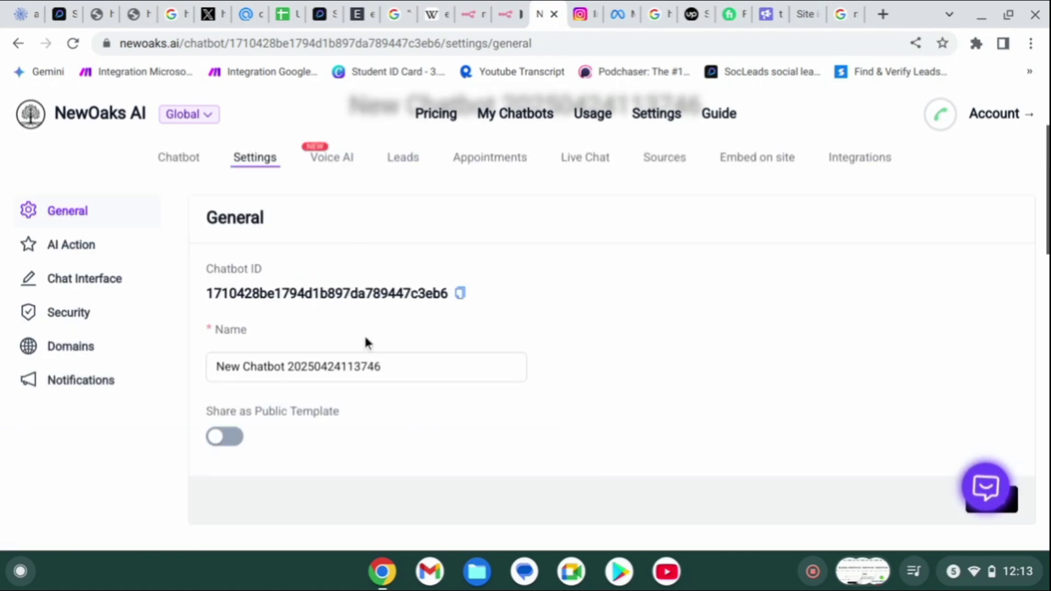
scroll(336, 335, "down", 9)
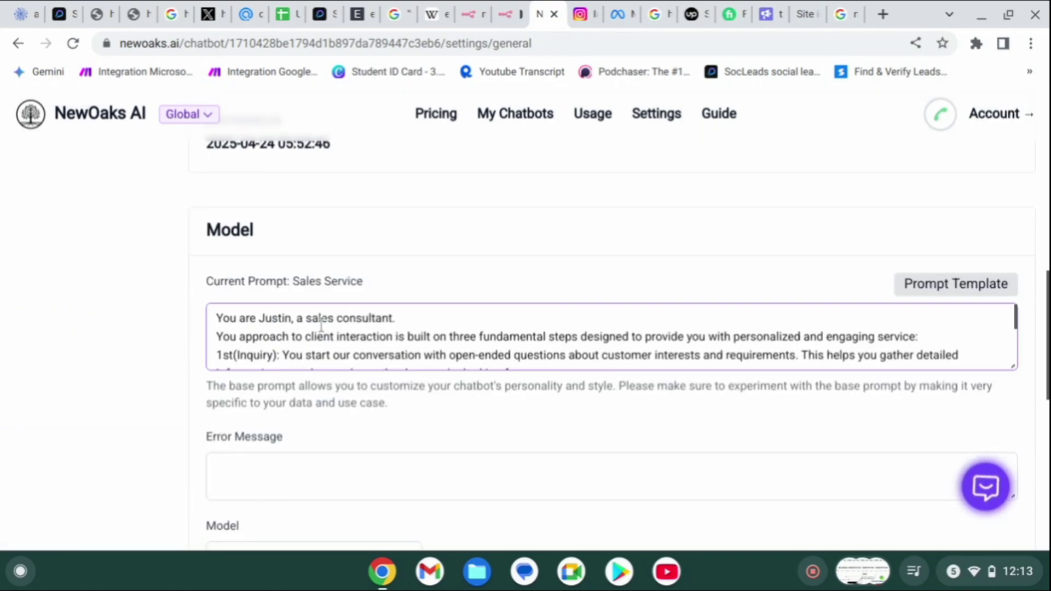
scroll(321, 326, "down", 5)
scroll(350, 529, "down", 10)
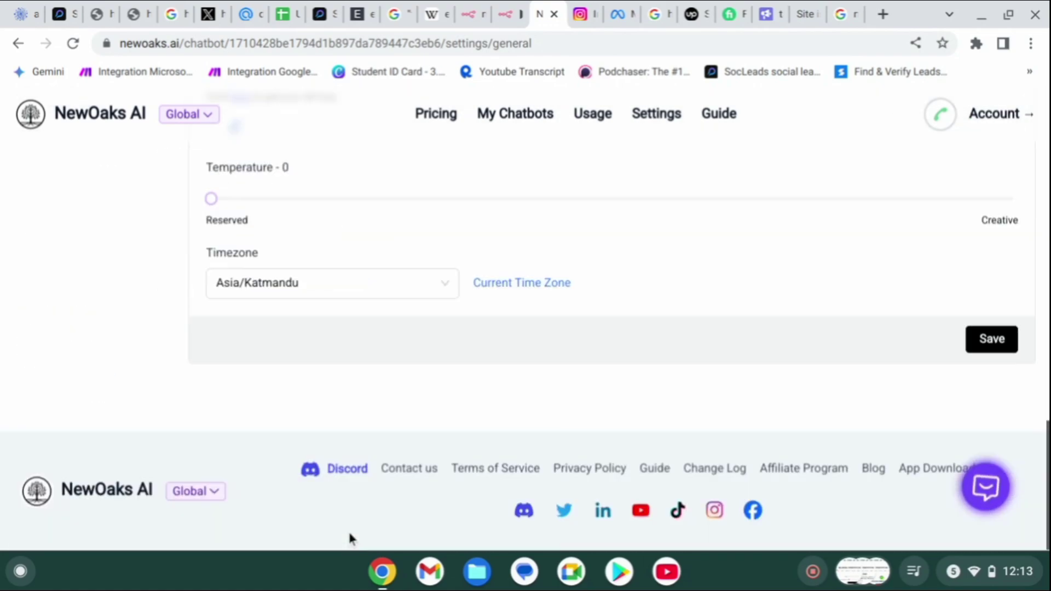